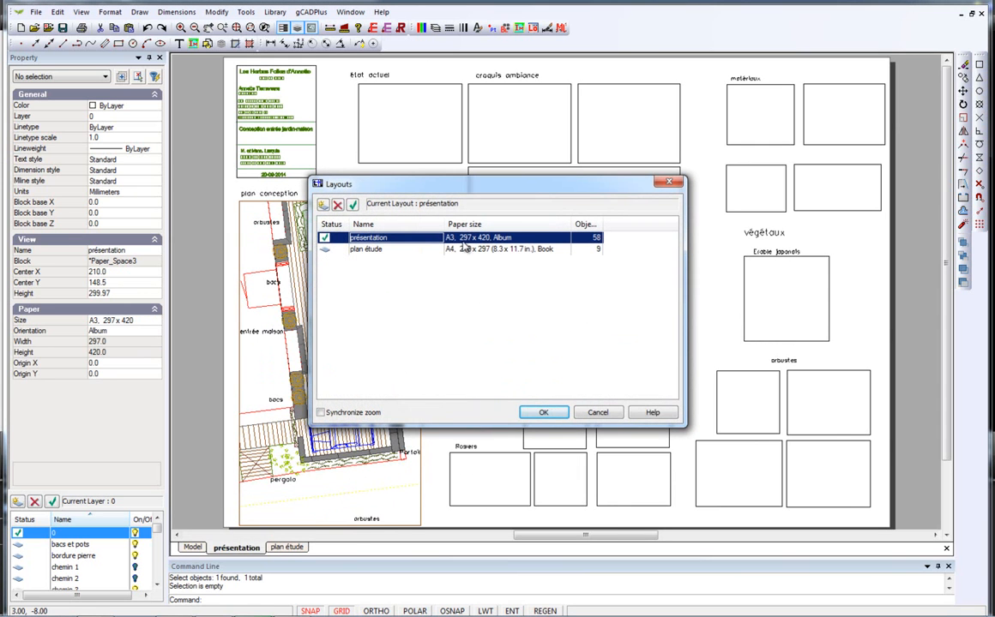
# Keep présentation as the current layout and set its grid and snap step to 2 in both X and Y
pyautogui.click(543, 412)
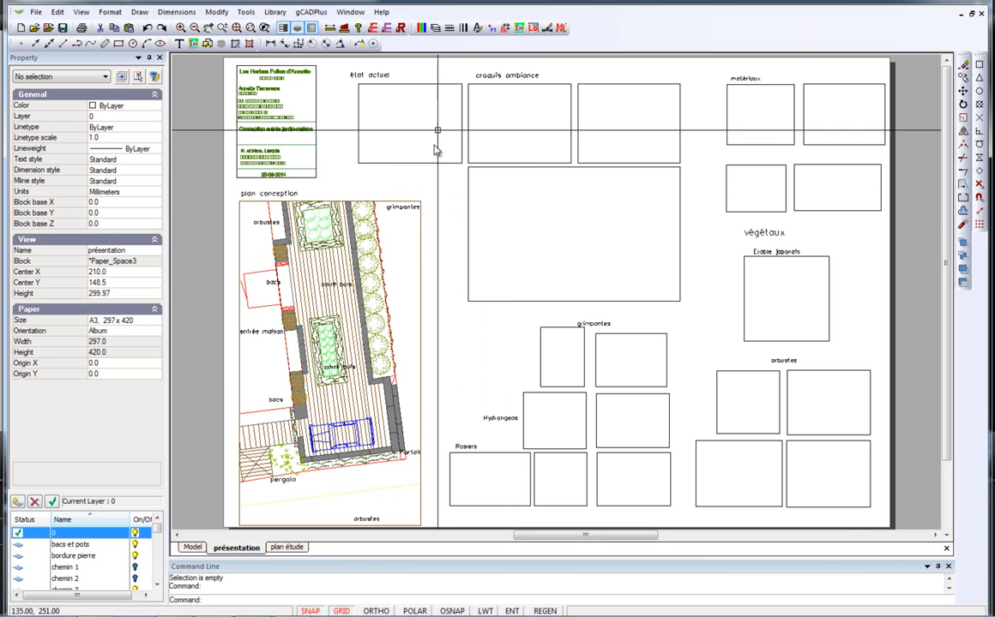
pyautogui.scroll(2, 429, 133)
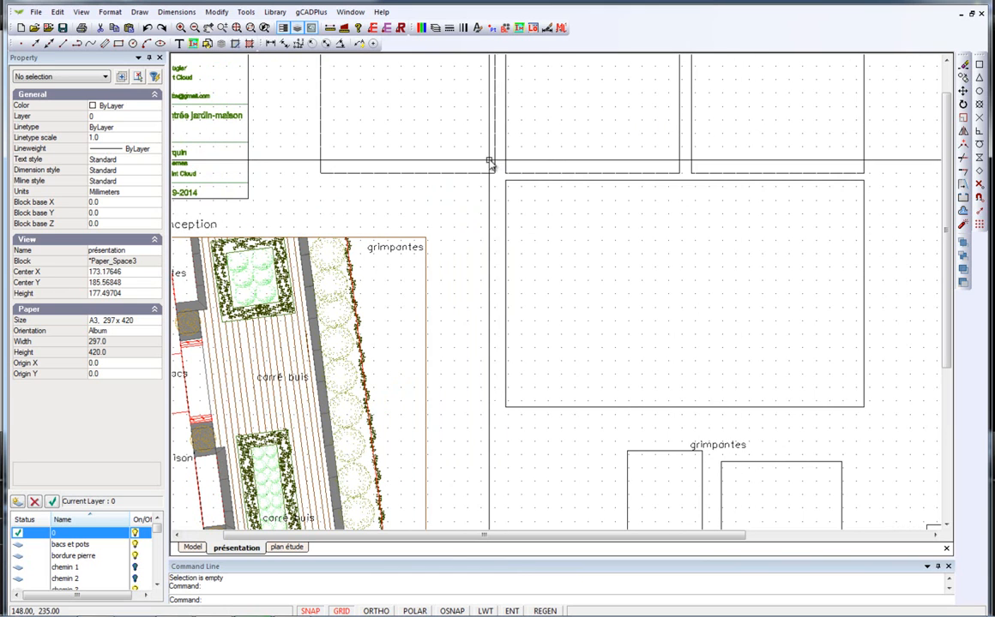
pyautogui.rightClick(464, 224)
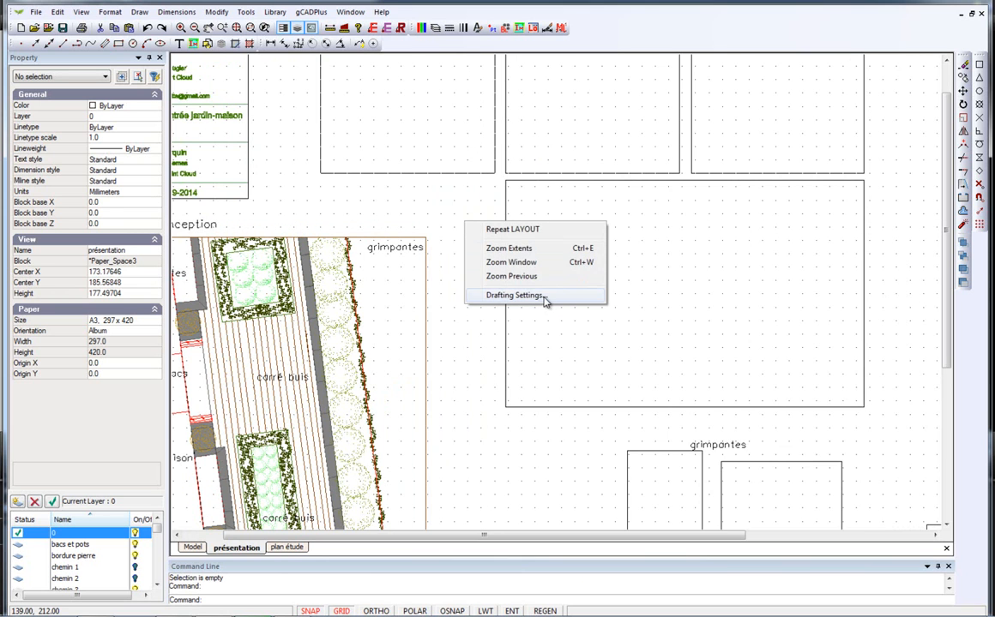
pyautogui.click(515, 295)
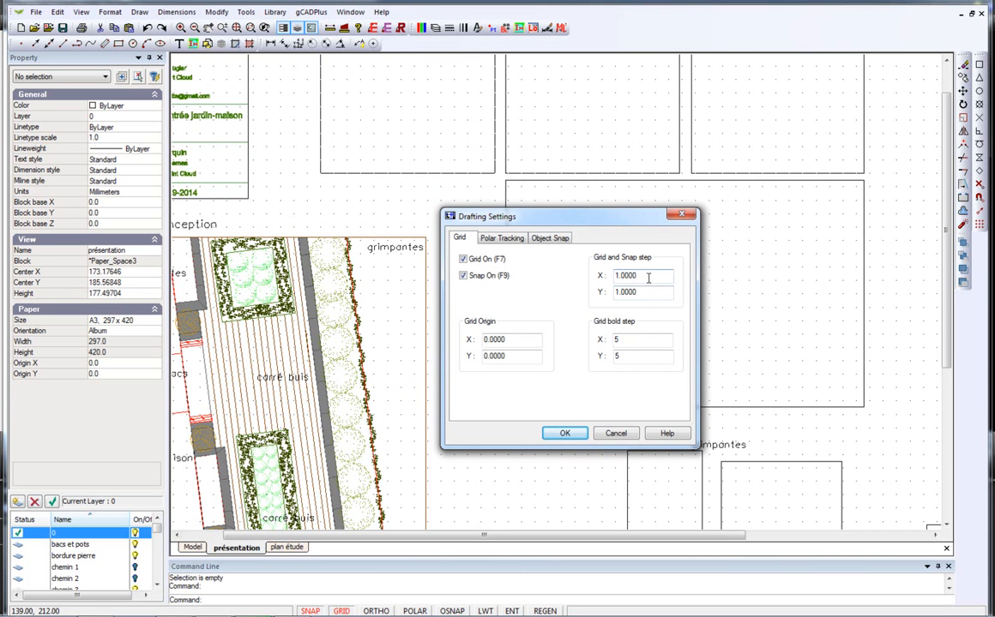
pyautogui.moveTo(642, 277); pyautogui.dragTo(535, 293)
pyautogui.write('22')
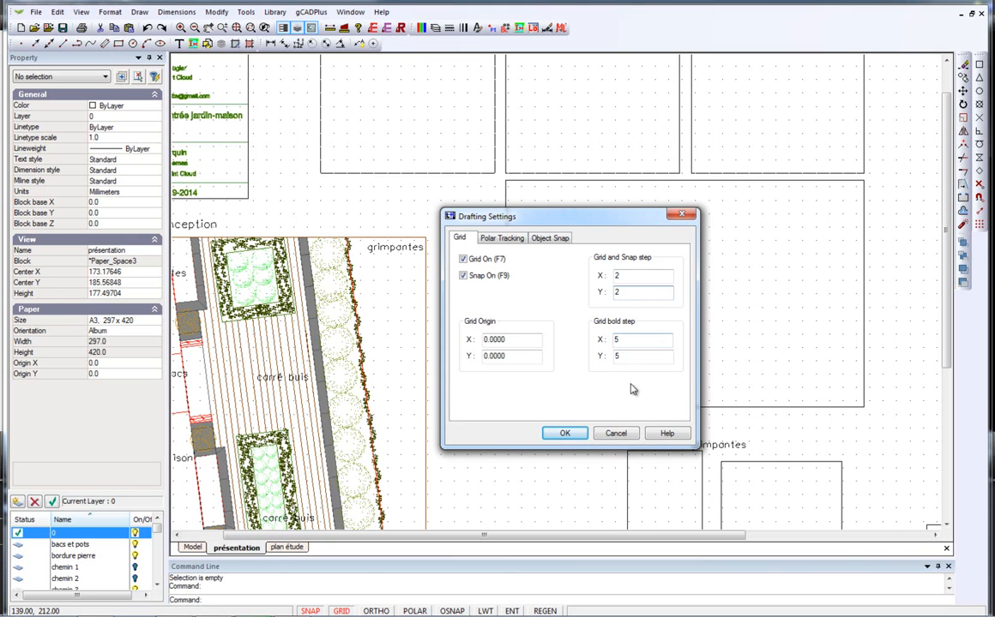
pyautogui.click(572, 433)
pyautogui.scroll(5, 501, 205)
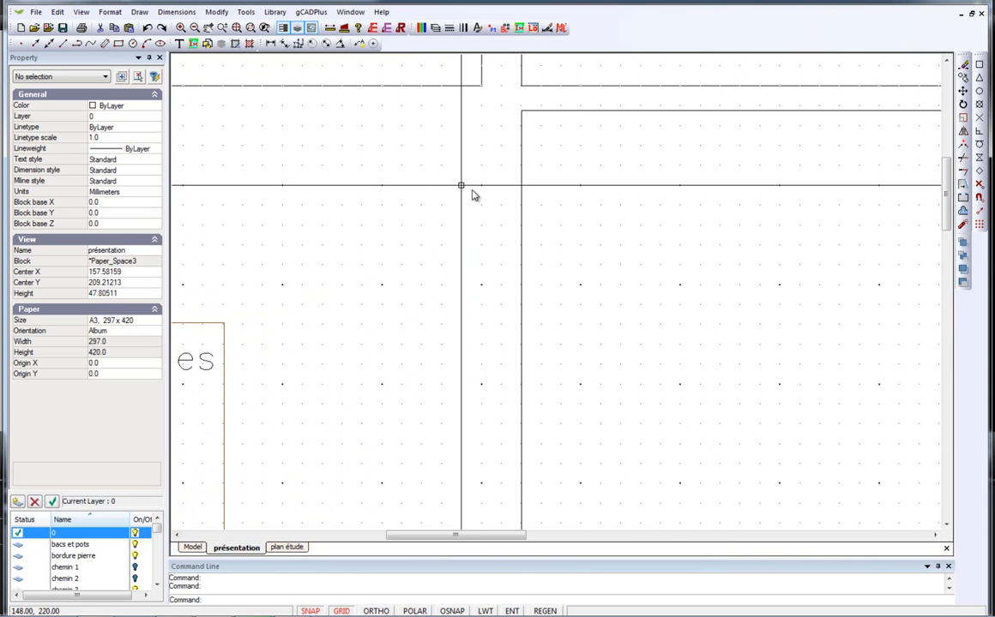
pyautogui.scroll(-6, 446, 223)
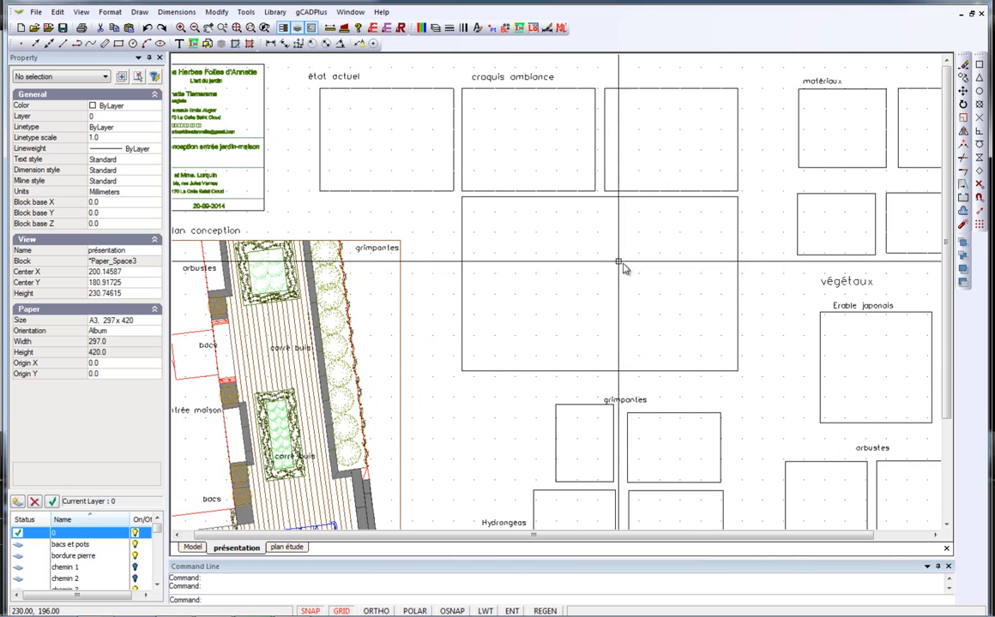
pyautogui.click(663, 269)
pyautogui.click(441, 161)
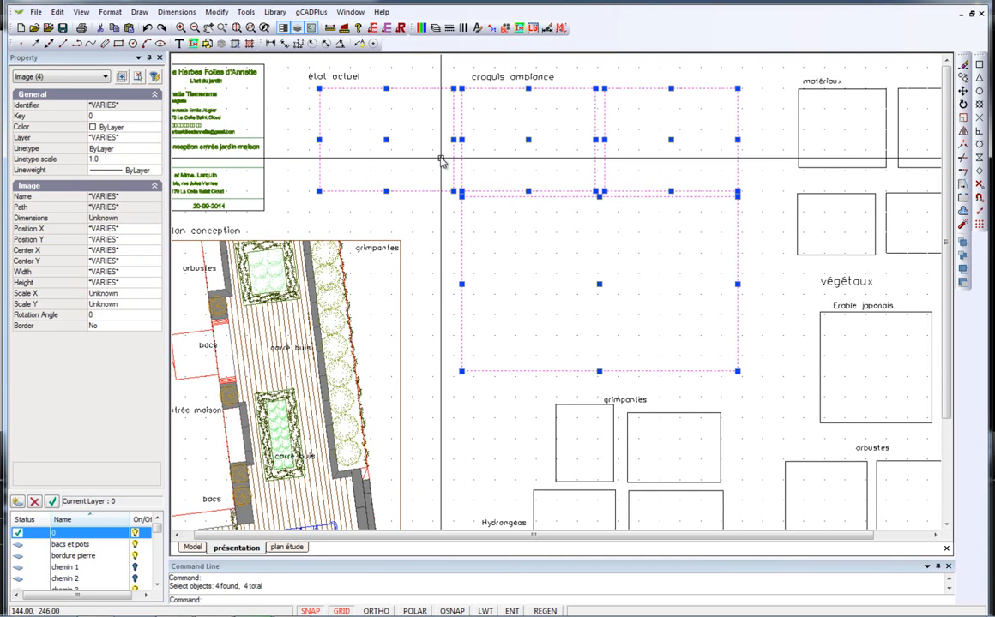
pyautogui.press('Escape')
# Draw a two-point rectangle about 50 mm wide and 40 mm high in the empty area beside the grimpantes frames, then check its properties
pyautogui.scroll(-3, 565, 305)
pyautogui.scroll(3, 615, 441)
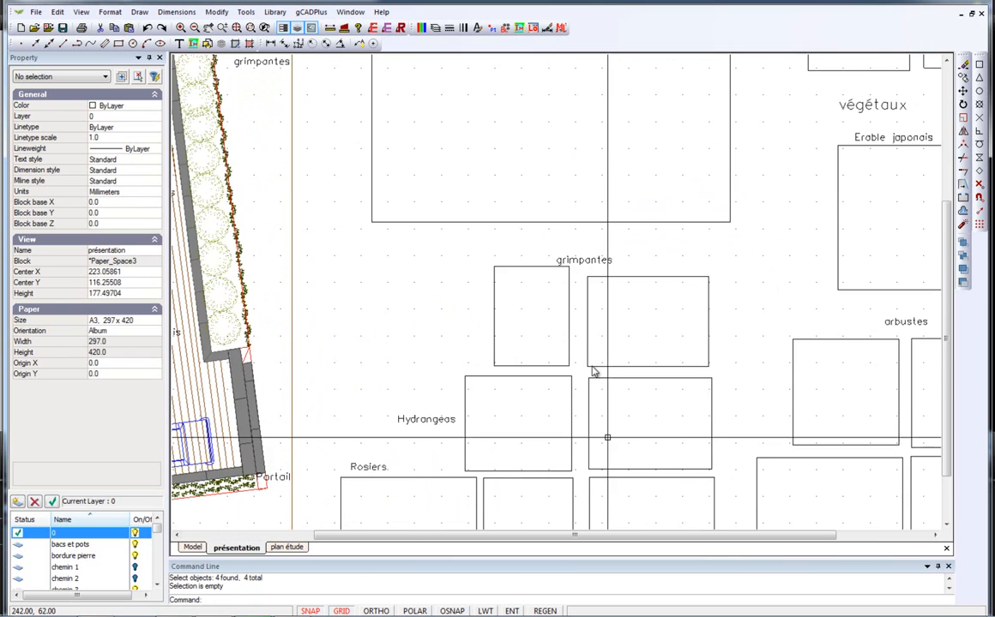
pyautogui.moveTo(606, 428); pyautogui.dragTo(598, 325, button='middle')
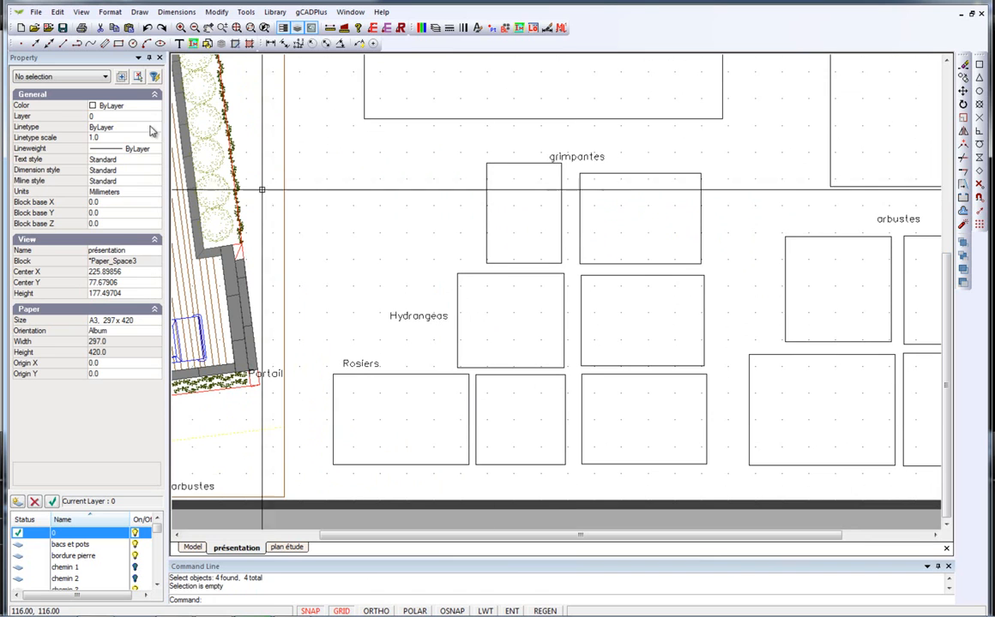
pyautogui.click(140, 12)
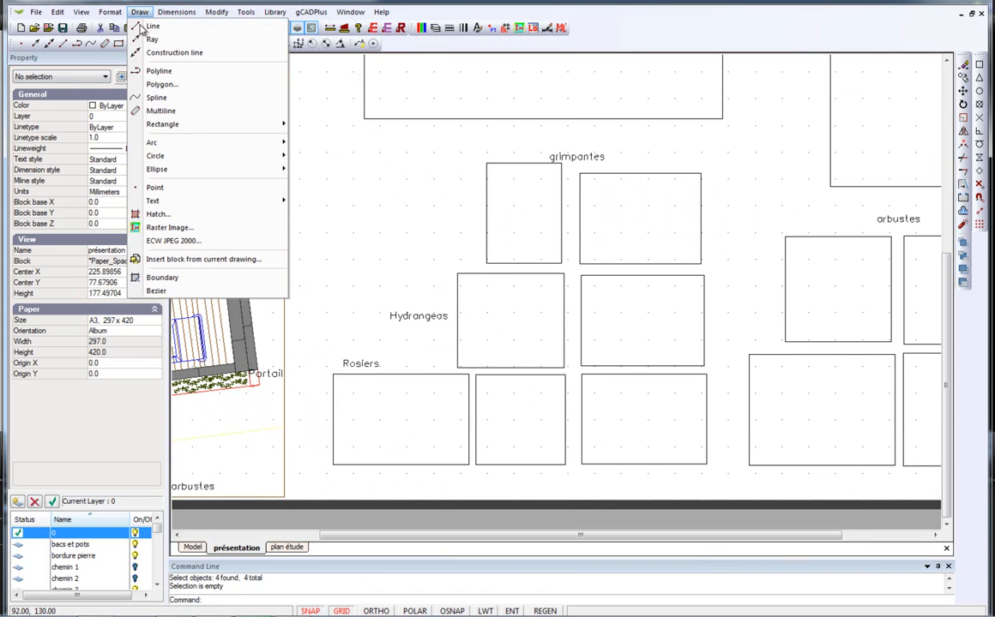
pyautogui.moveTo(279, 124)
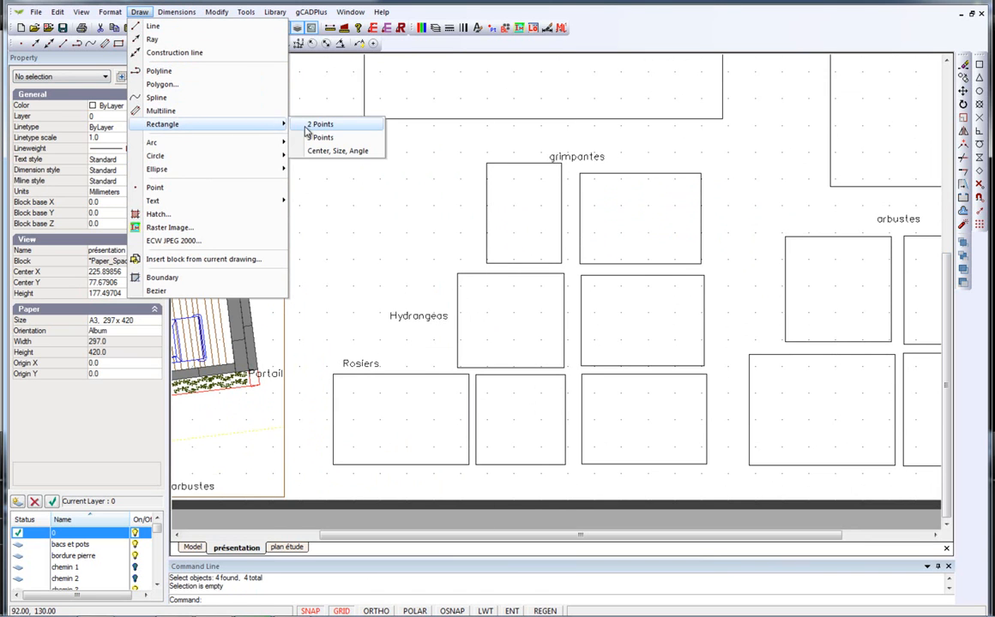
pyautogui.click(316, 124)
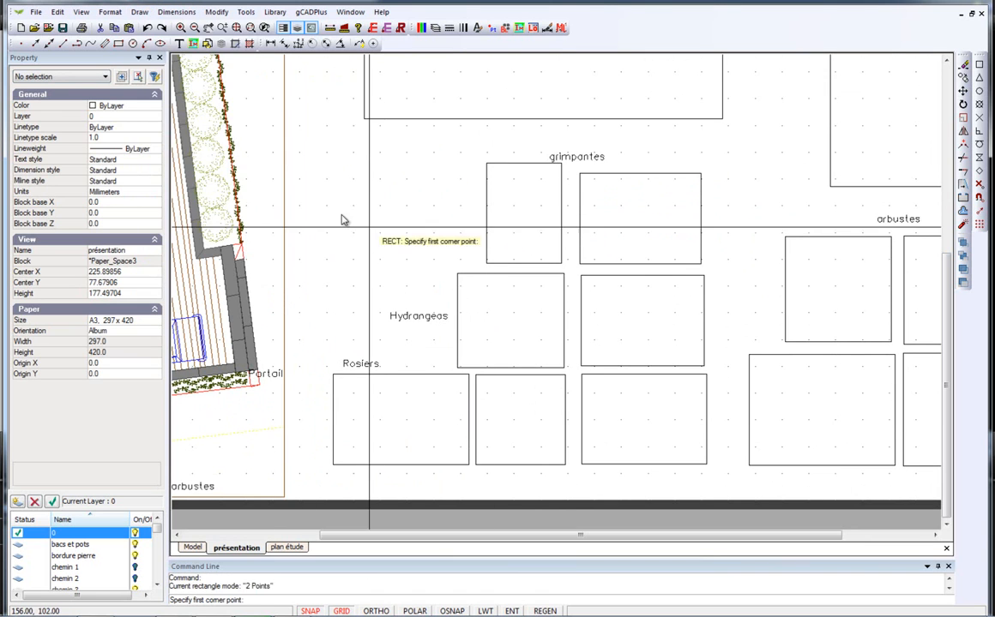
pyautogui.click(302, 181)
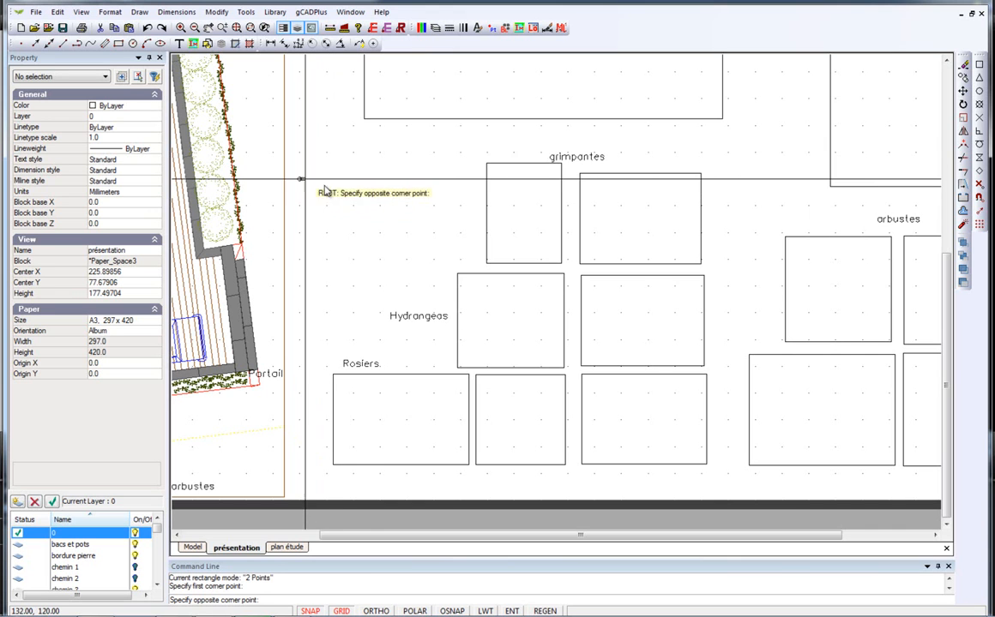
pyautogui.click(434, 285)
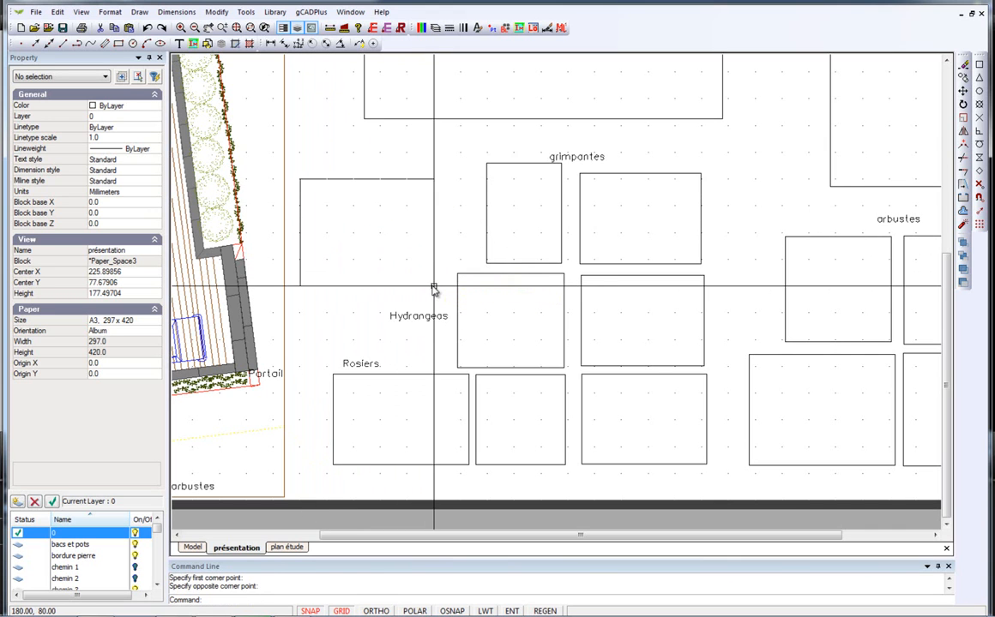
pyautogui.click(376, 180)
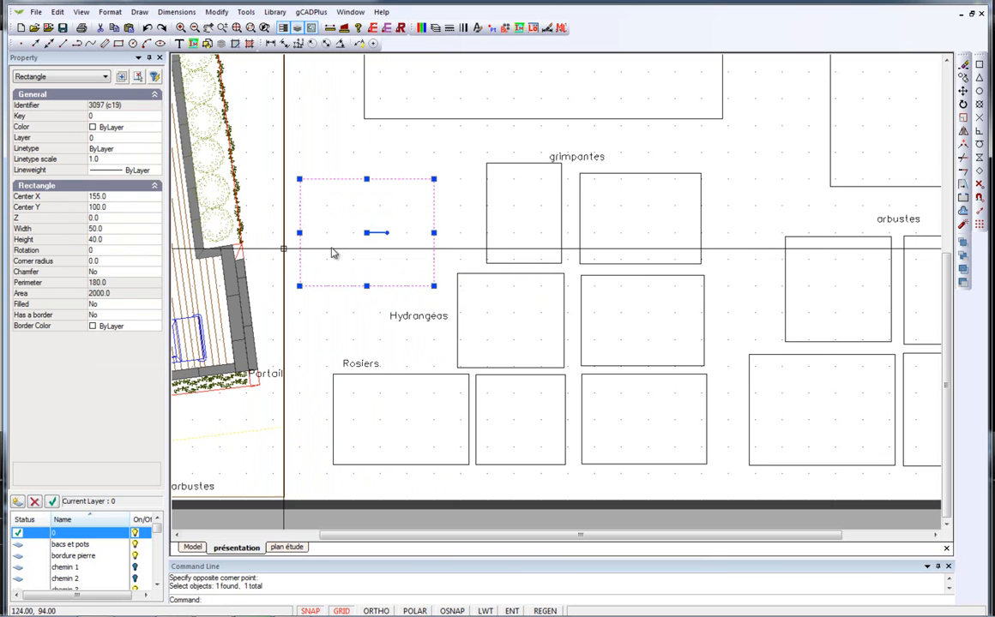
pyautogui.press('Escape')
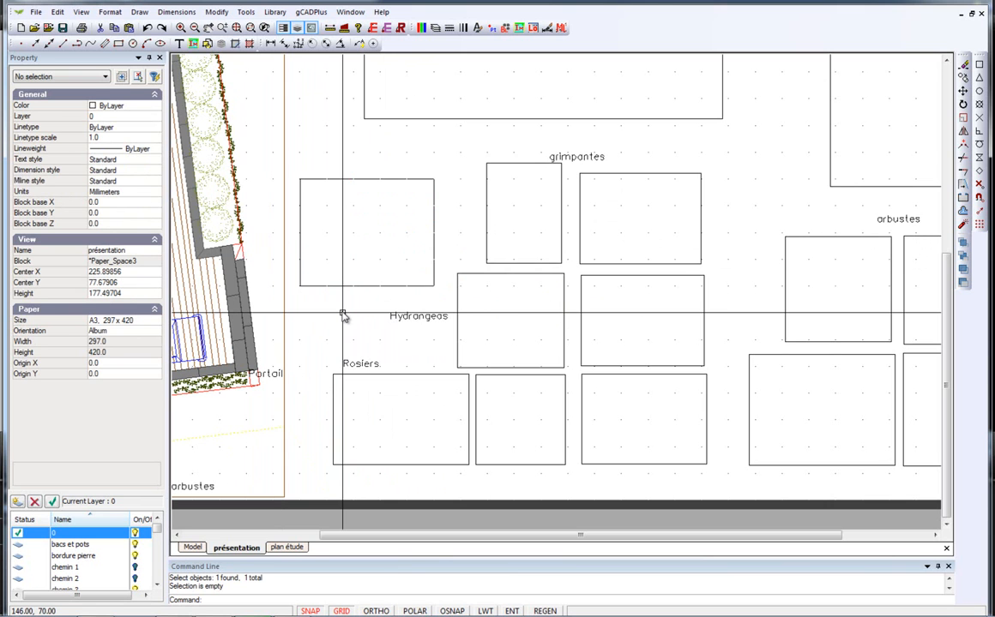
# Examine the plan conception viewport's properties and compare it with the plan étude layout, ending on the présentation layout
pyautogui.scroll(-3, 477, 284)
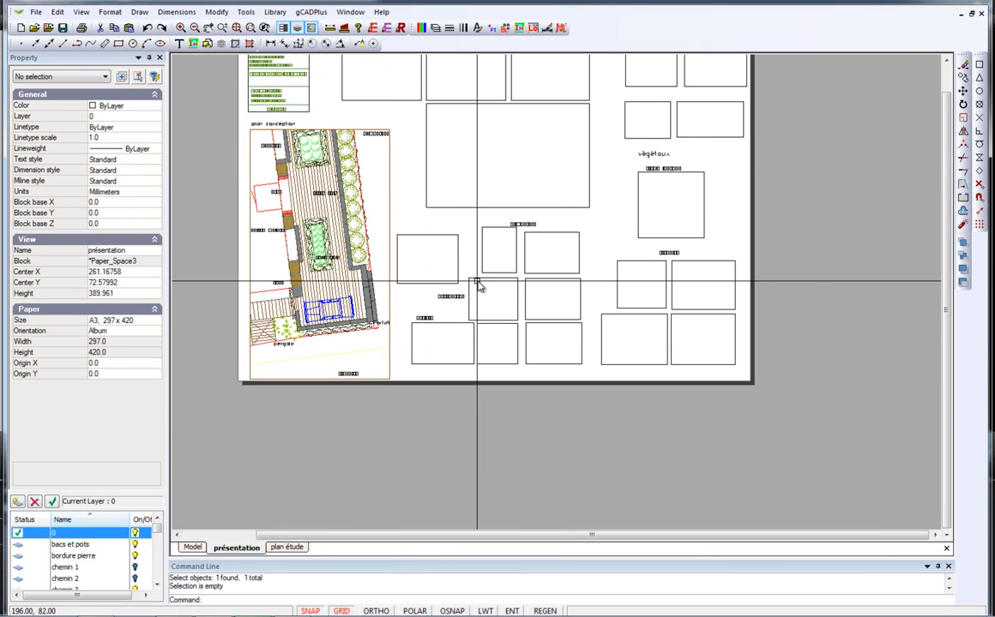
pyautogui.moveTo(481, 253); pyautogui.dragTo(509, 369, button='middle')
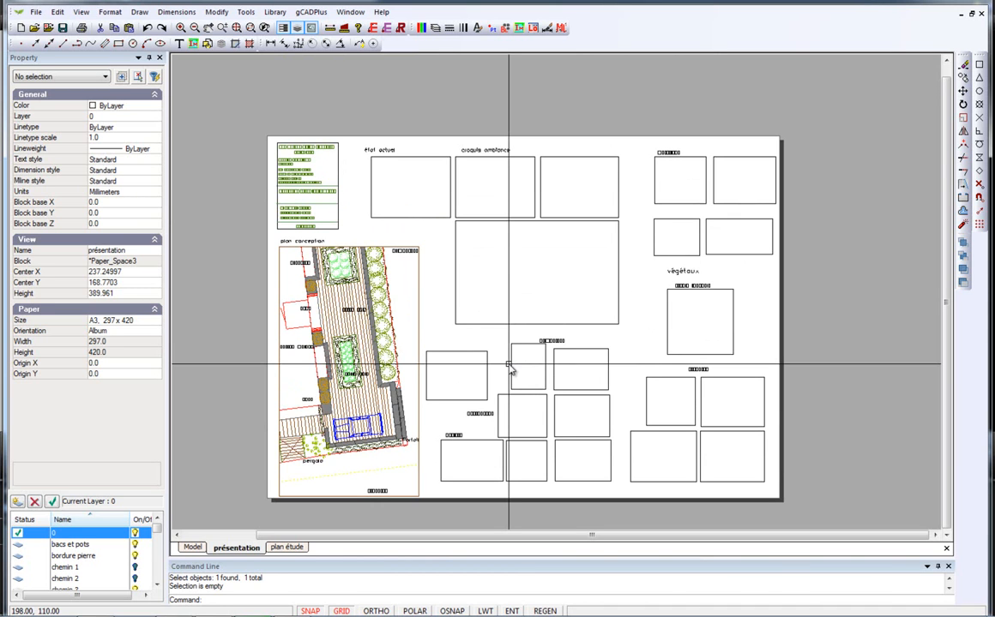
pyautogui.click(419, 314)
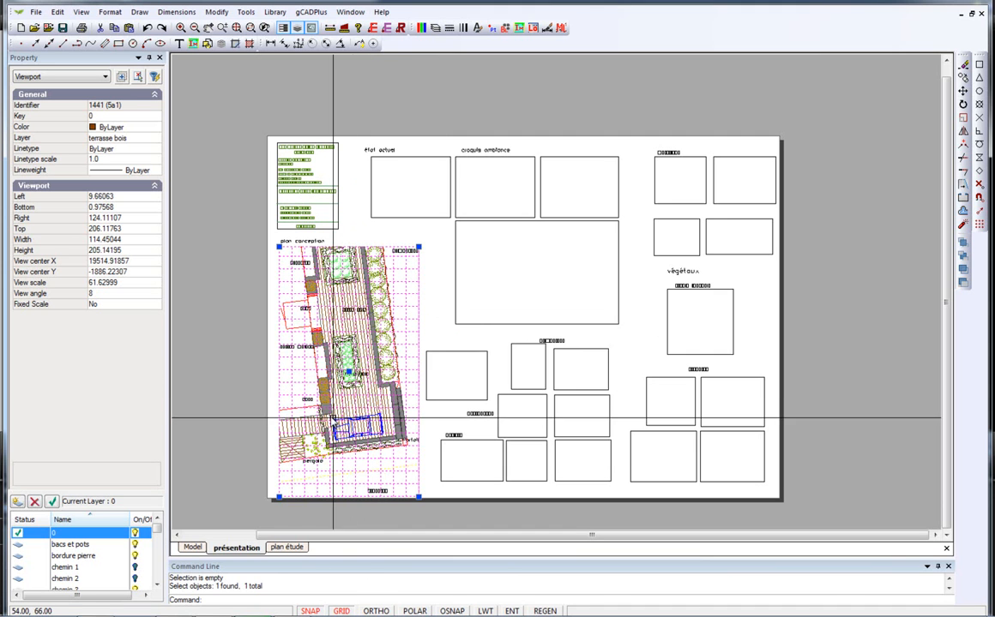
pyautogui.click(288, 548)
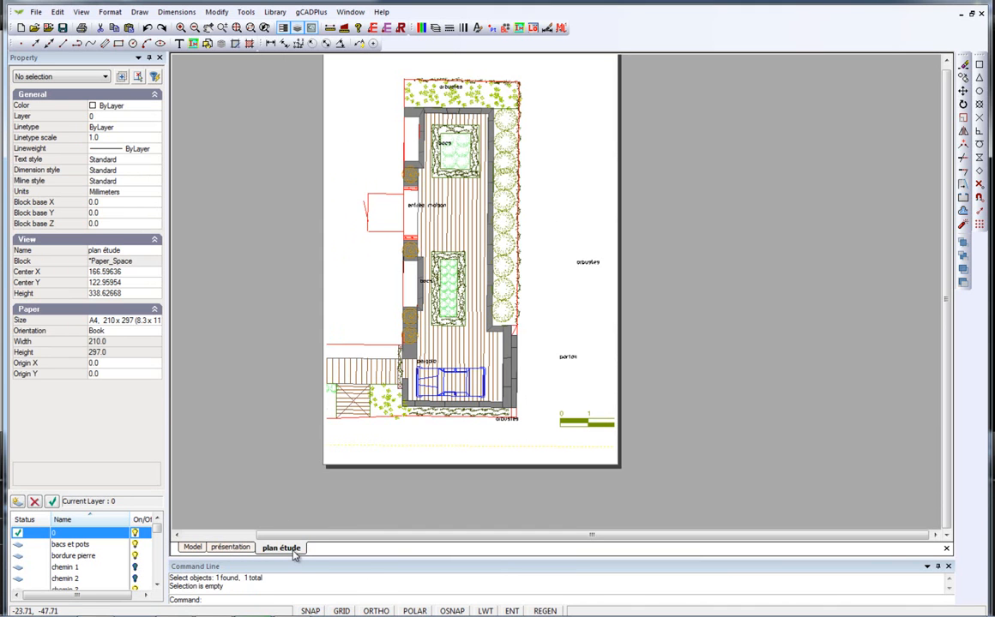
pyautogui.click(230, 547)
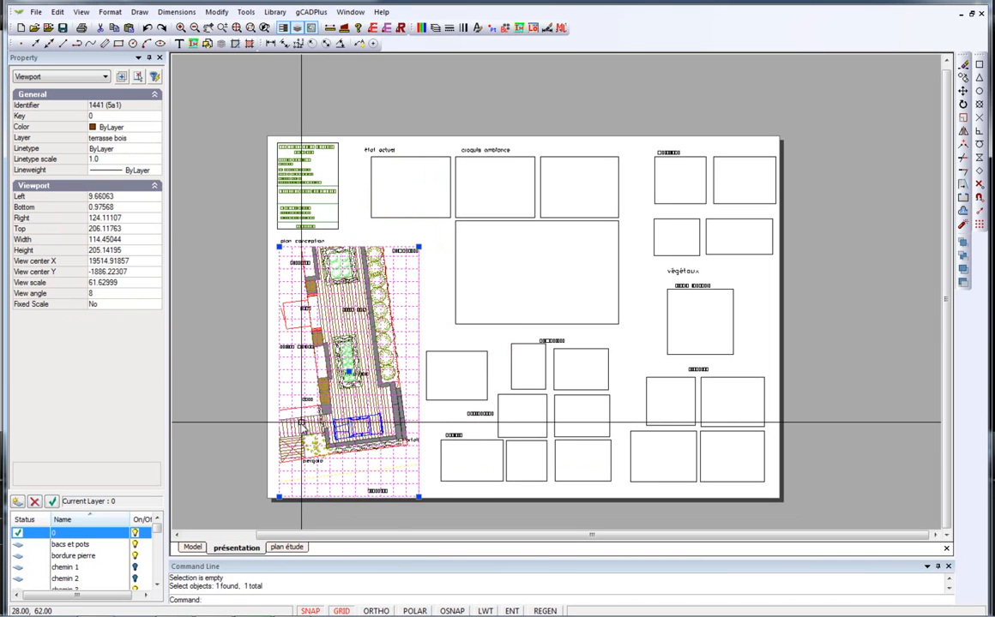
# Inspect the plan conception viewport's area in model space, return to the présentation layout and deactivate the viewport
pyautogui.doubleClick(372, 350)
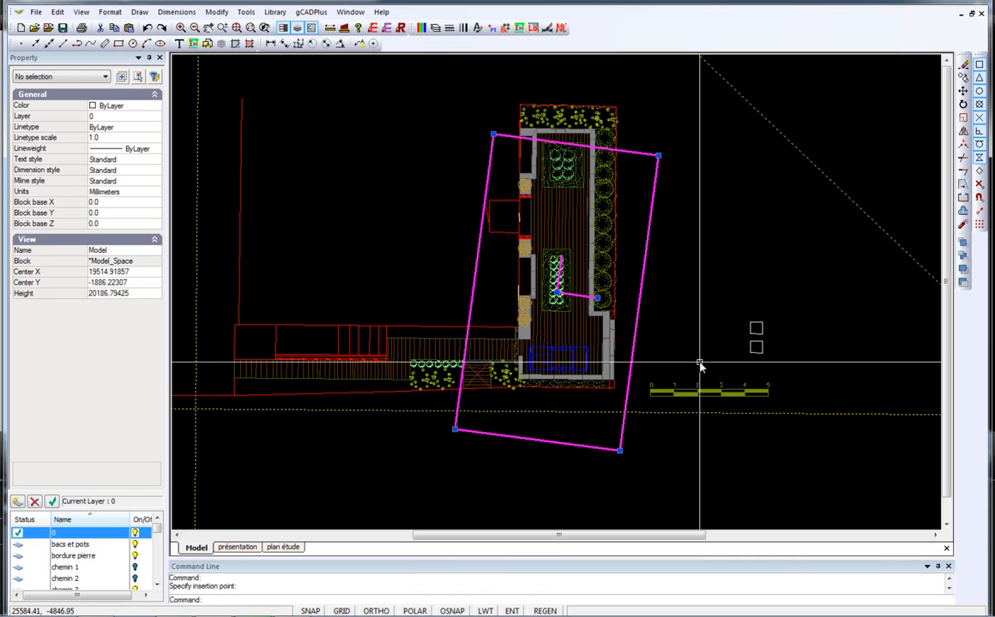
pyautogui.click(230, 549)
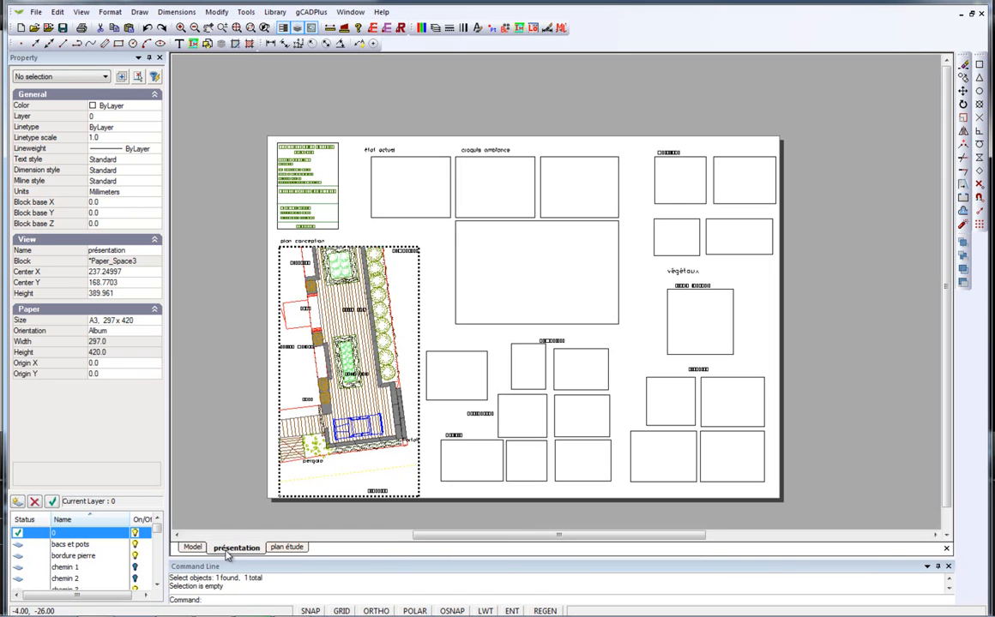
pyautogui.rightClick(289, 400)
pyautogui.click(341, 415)
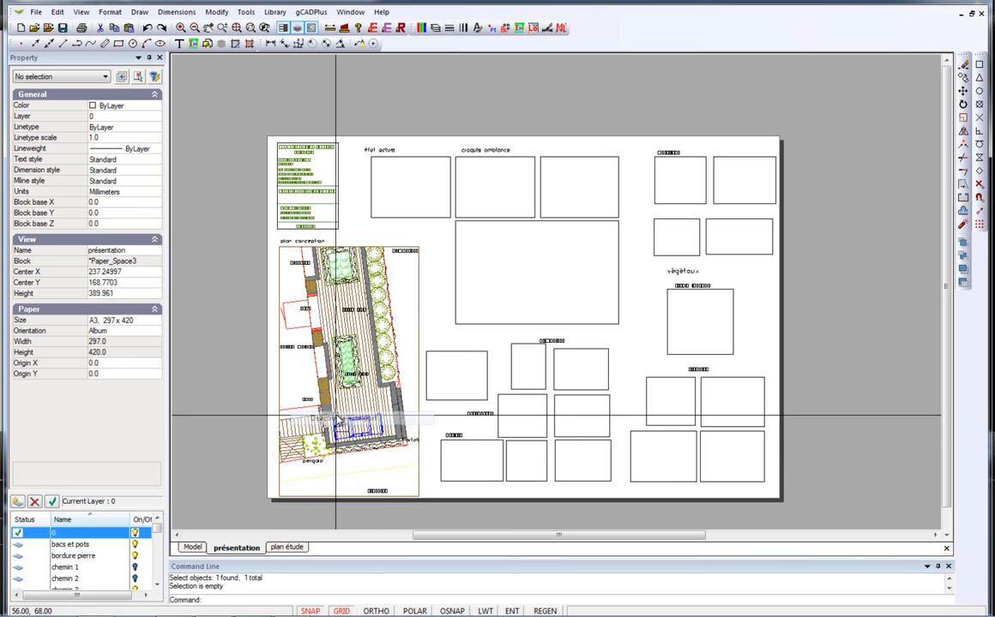
# Erase the plan conception viewport together with the grimpantes label in its upper corner
pyautogui.click(437, 310)
pyautogui.click(374, 241)
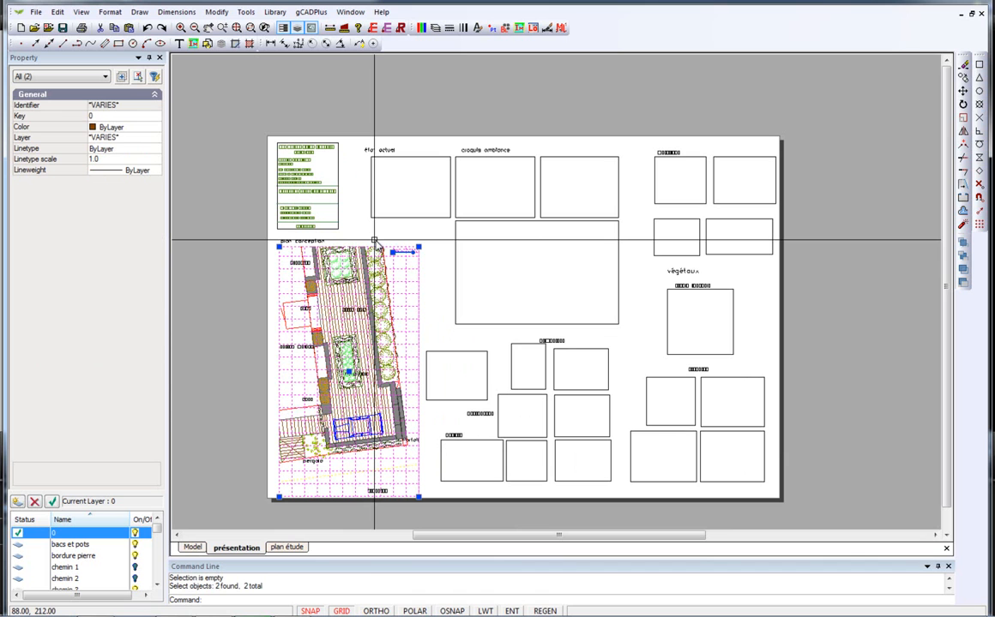
pyautogui.rightClick(386, 241)
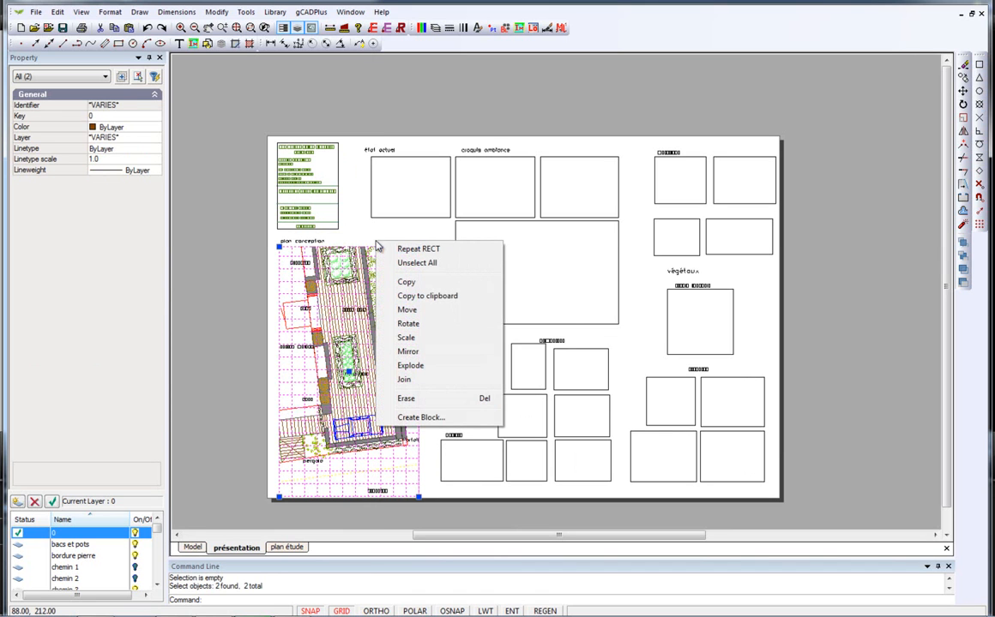
pyautogui.click(402, 395)
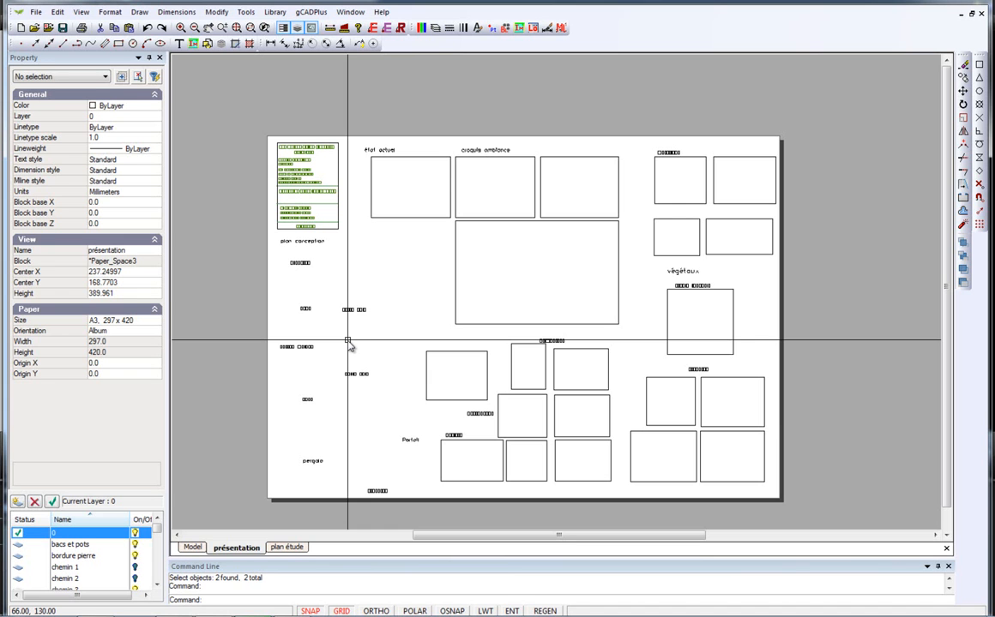
# Move the eight plan labels below the plan conception title horizontally off the sheet, with ortho on
pyautogui.scroll(3, 338, 325)
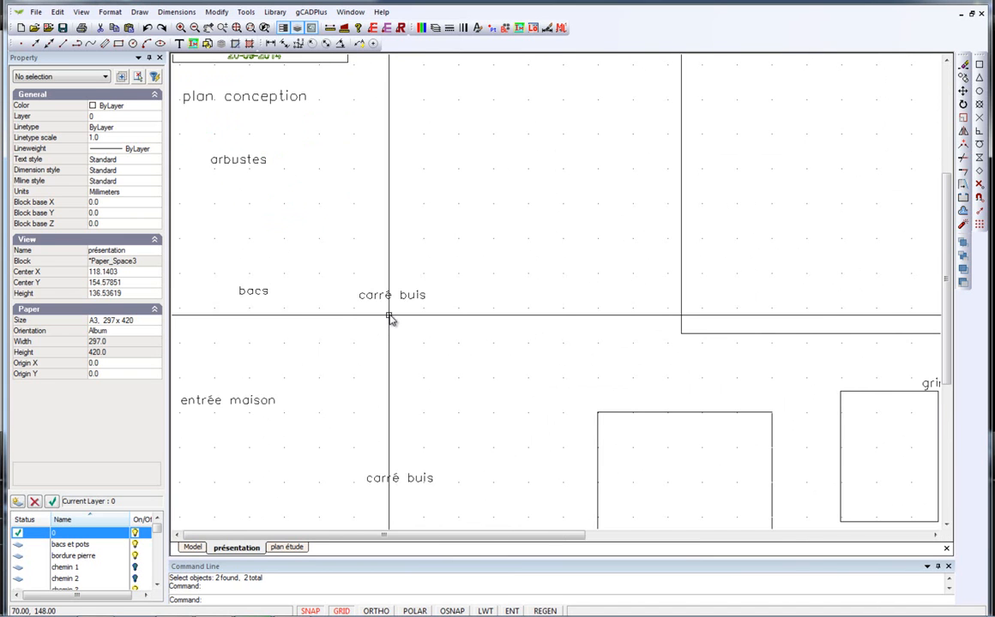
pyautogui.scroll(-2, 391, 316)
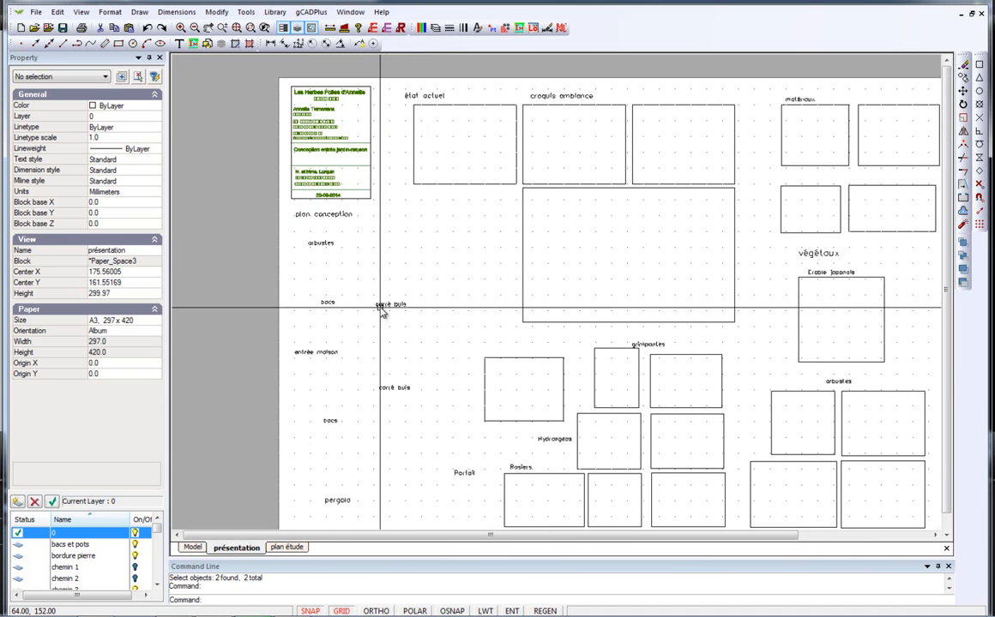
pyautogui.scroll(-2, 388, 312)
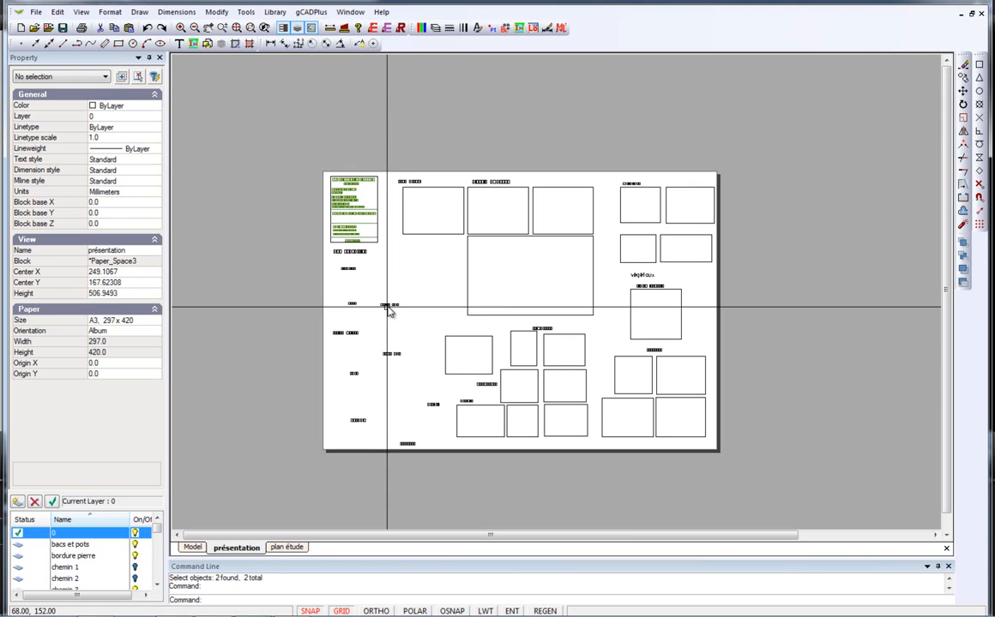
pyautogui.click(300, 258)
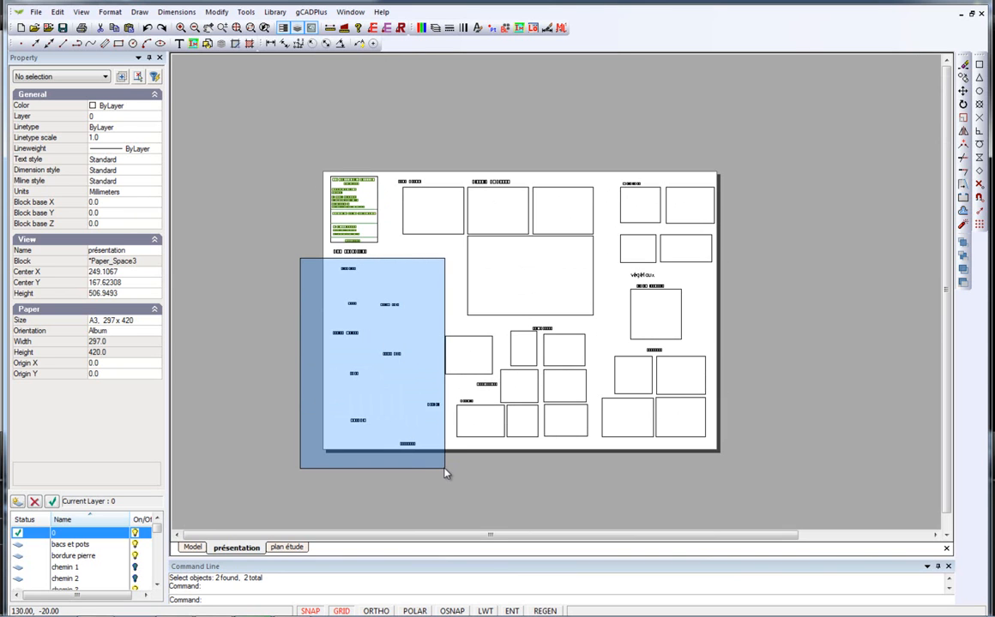
pyautogui.click(417, 473)
pyautogui.rightClick(417, 471)
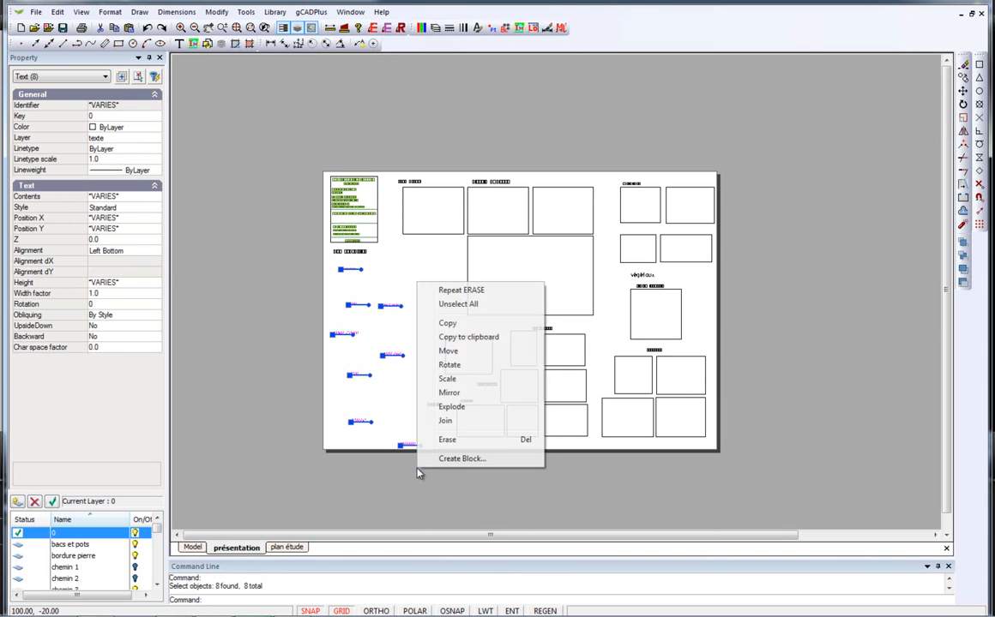
pyautogui.click(449, 352)
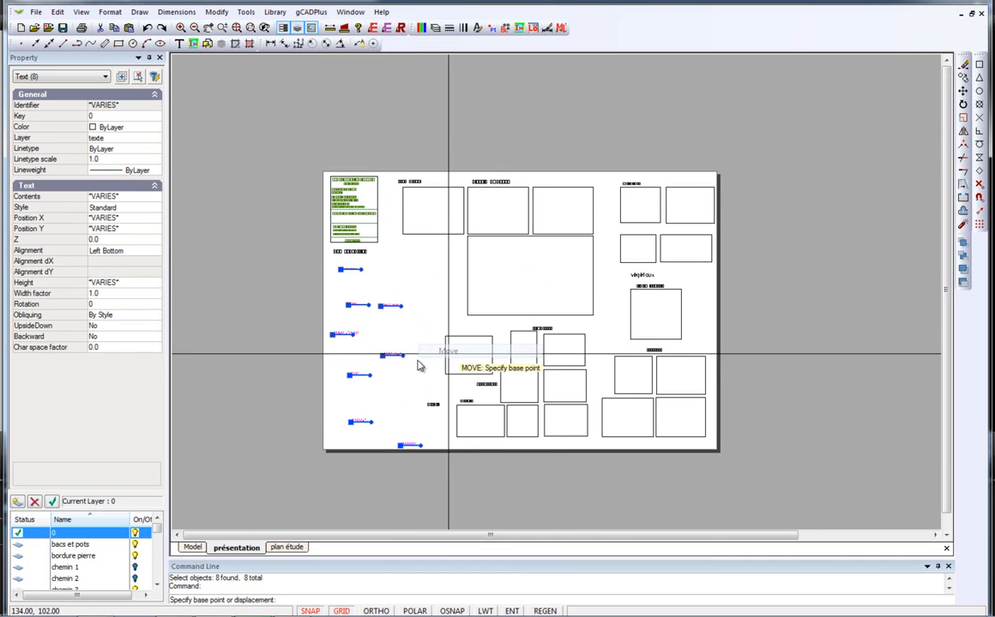
pyautogui.click(382, 355)
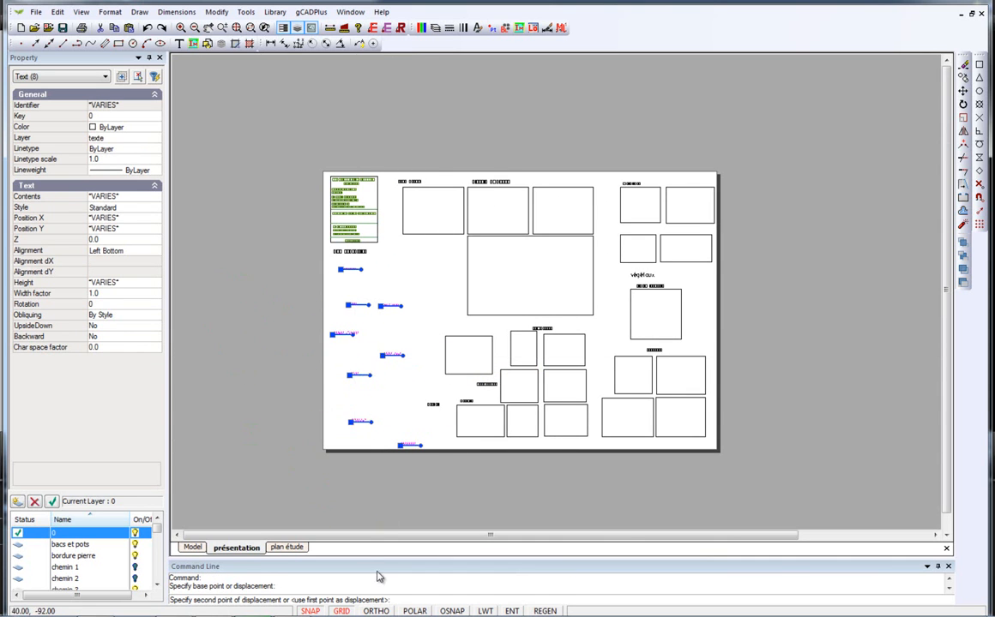
pyautogui.click(377, 610)
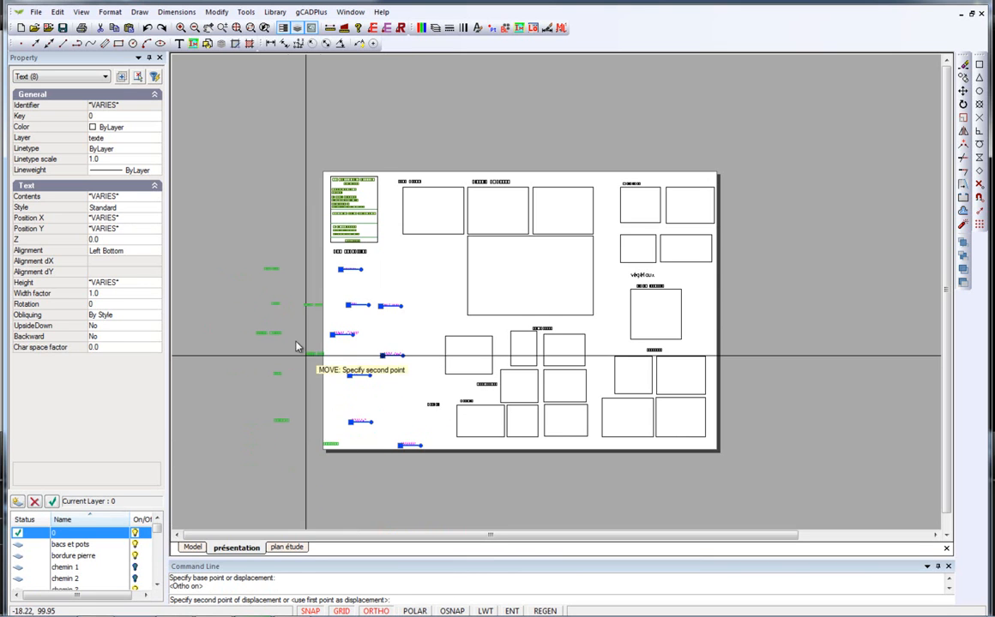
pyautogui.click(266, 320)
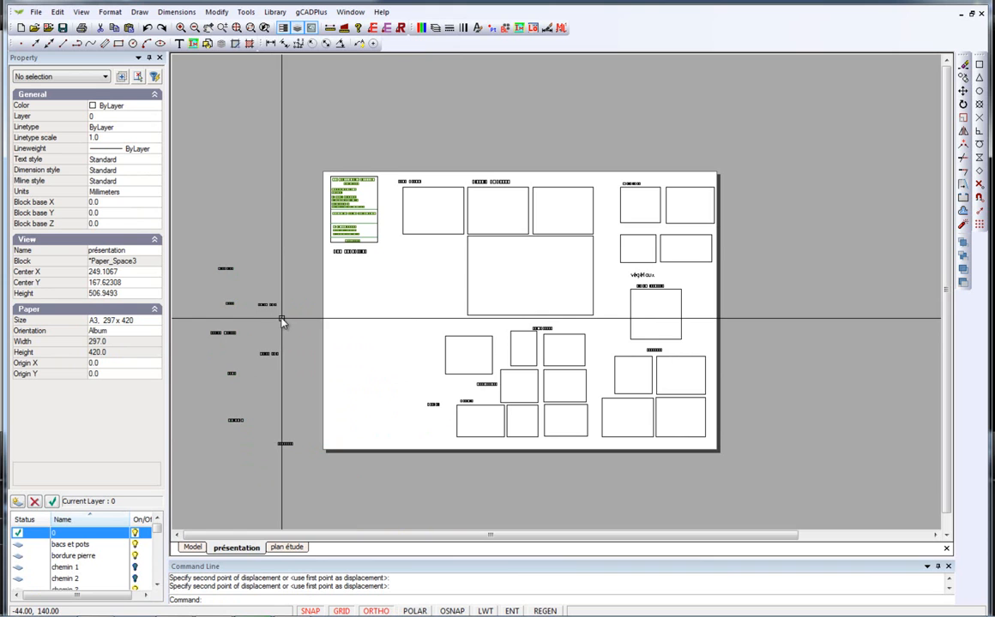
# Add a viewport about 98 mm wide and 192 mm high under the plan conception title on the présentation layout
pyautogui.rightClick(252, 553)
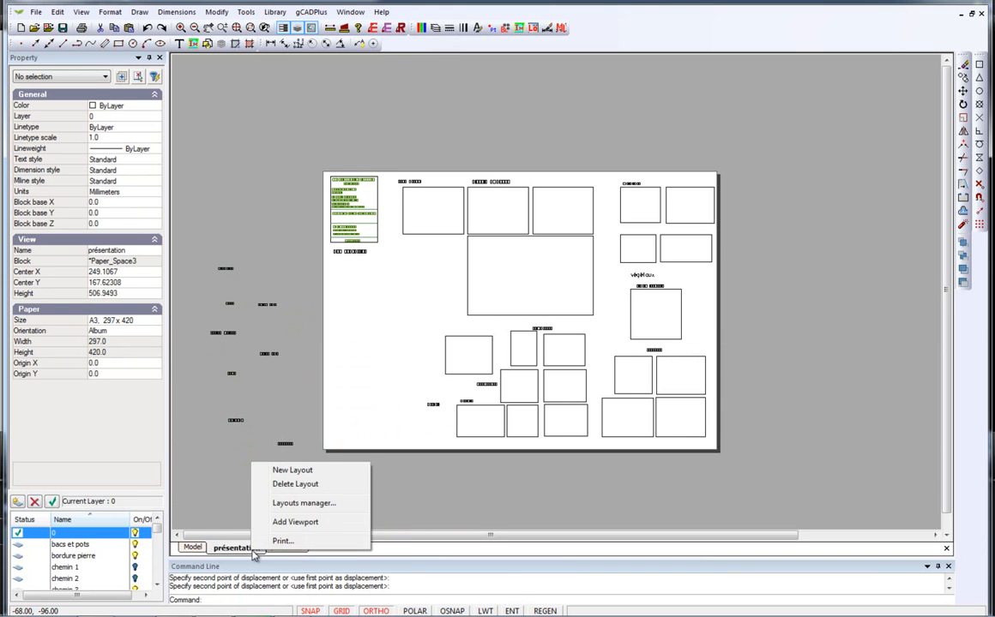
pyautogui.click(308, 531)
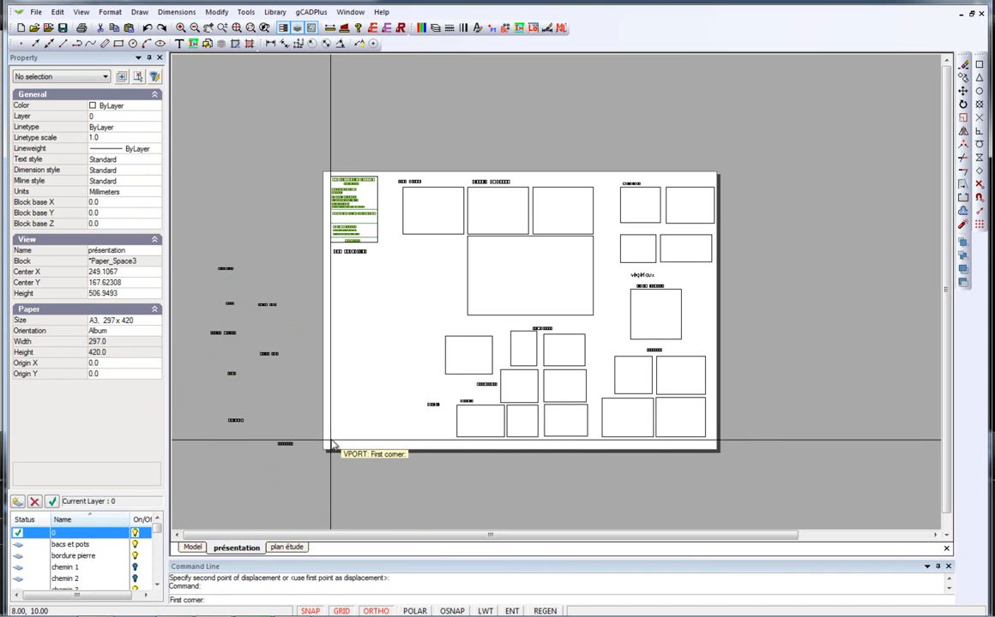
pyautogui.click(328, 440)
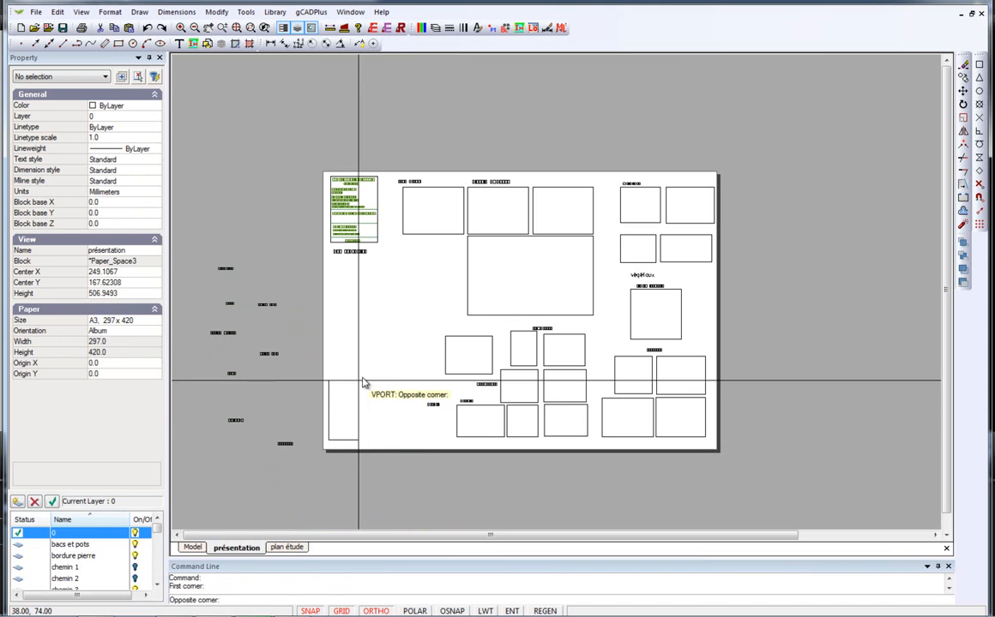
pyautogui.click(421, 260)
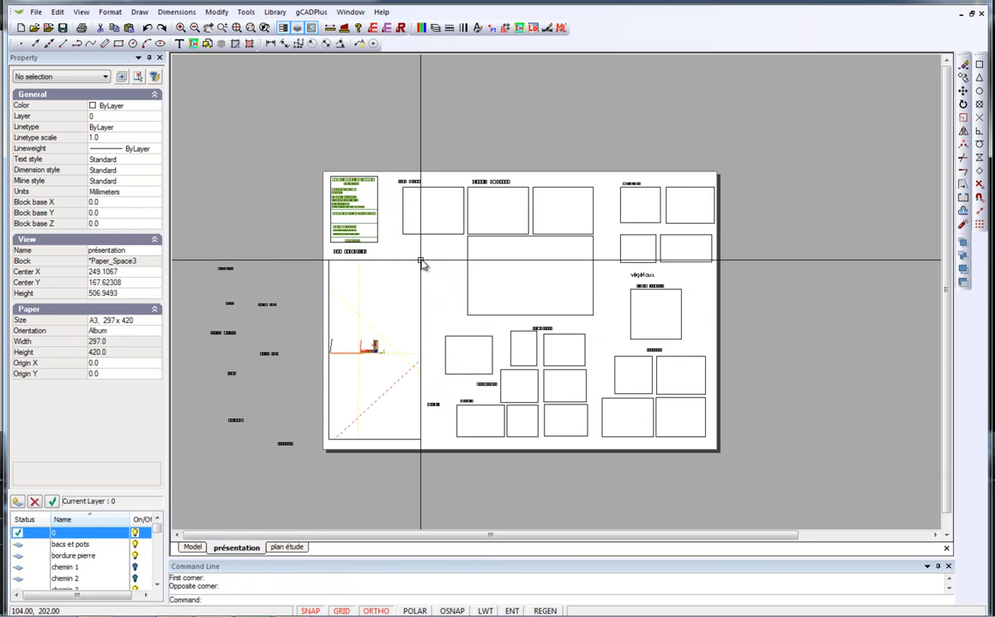
# Open the new viewport's area in model space and shrink its view frame to fit closely around the garden plan
pyautogui.doubleClick(397, 337)
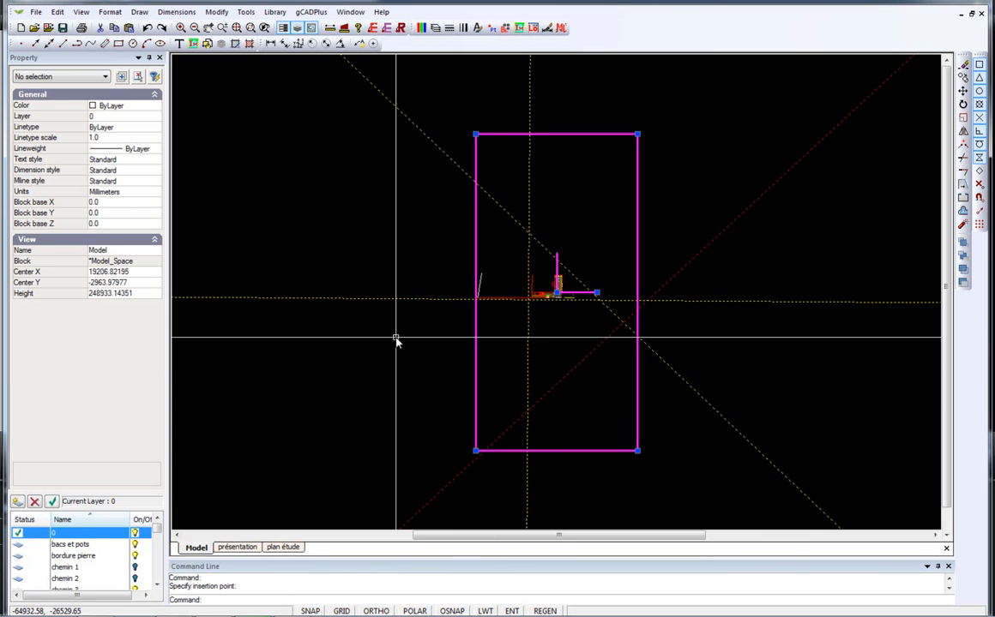
pyautogui.click(637, 134)
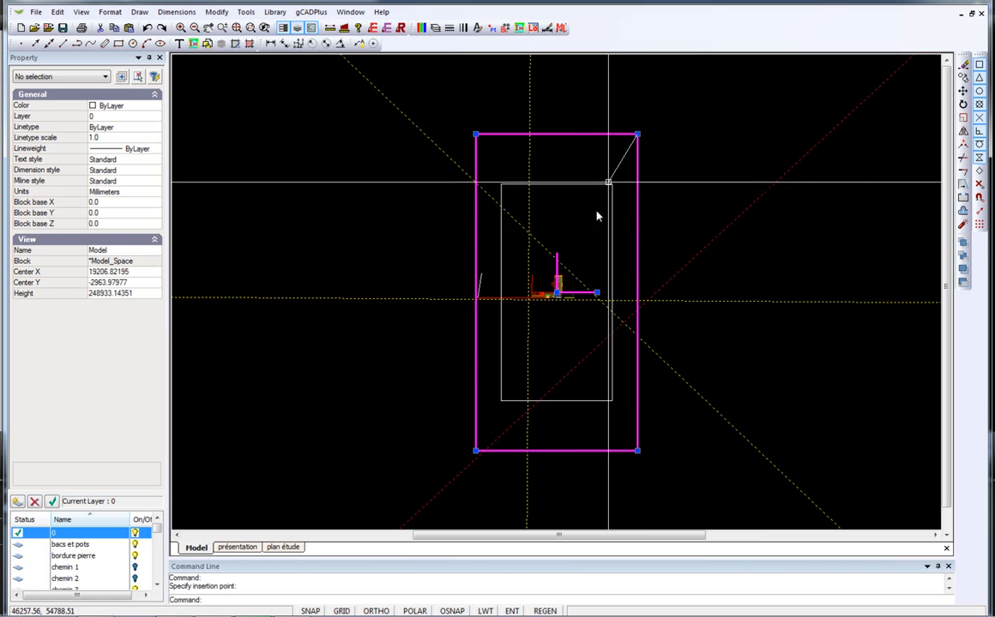
pyautogui.scroll(5, 562, 281)
pyautogui.scroll(5, 562, 280)
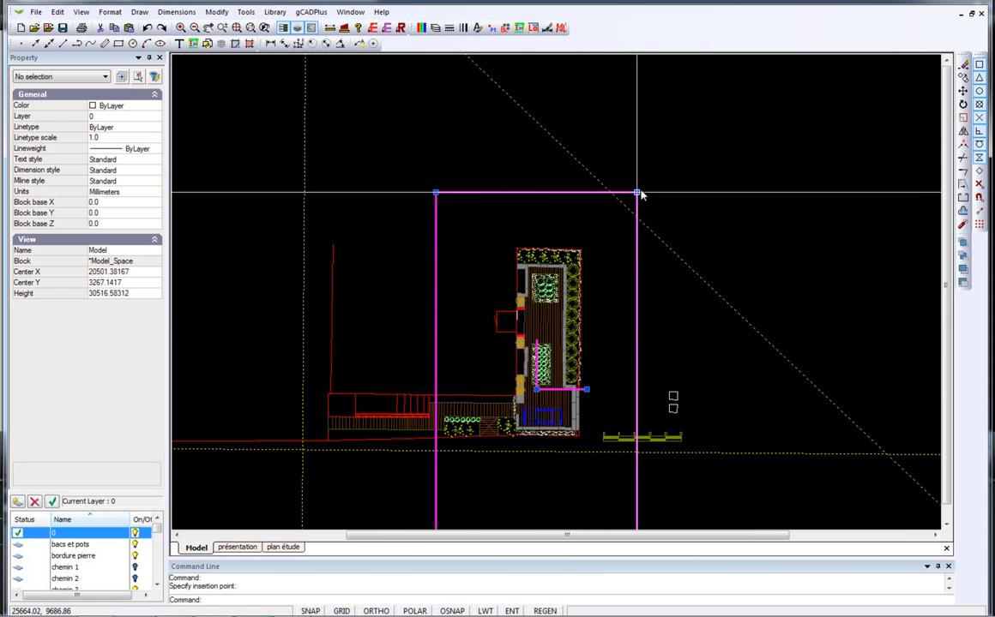
pyautogui.click(613, 233)
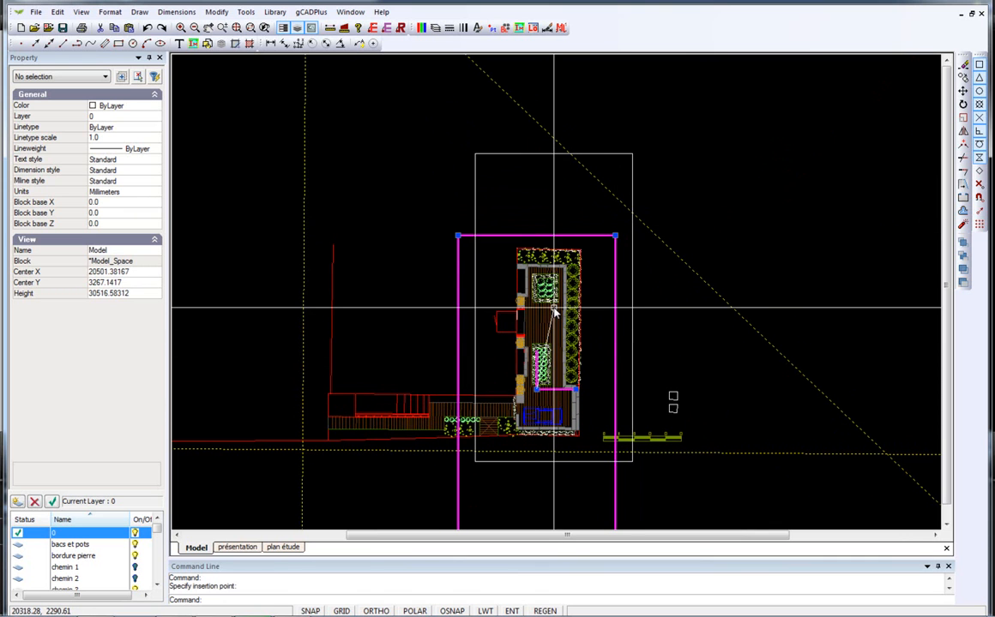
pyautogui.click(632, 155)
pyautogui.click(602, 189)
# Centre the view frame on the garden plan, then display it on the présentation layout with the viewport deactivated
pyautogui.click(553, 309)
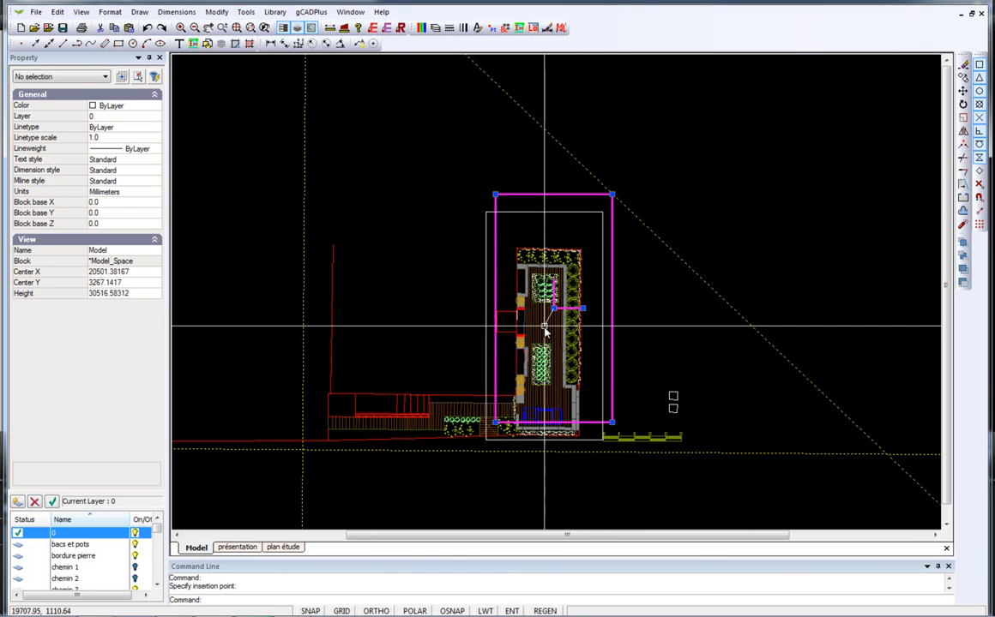
pyautogui.click(544, 328)
pyautogui.rightClick(544, 328)
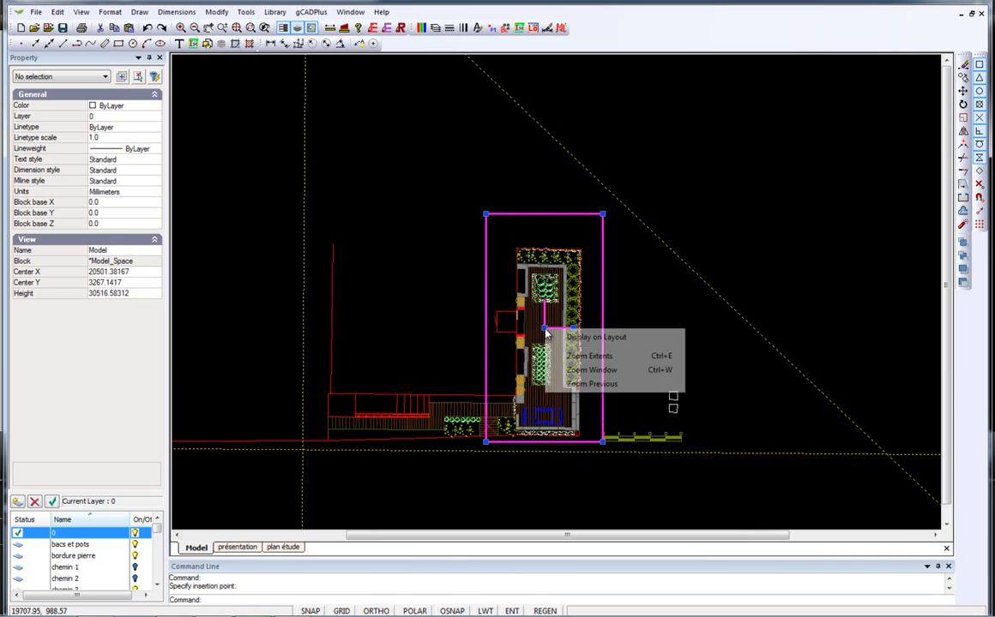
pyautogui.click(593, 339)
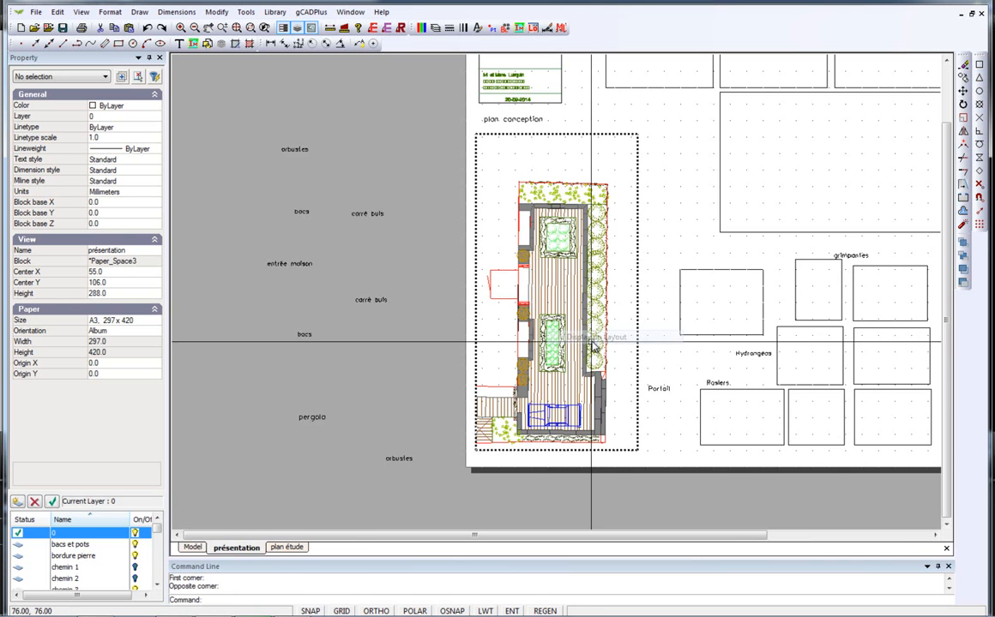
pyautogui.rightClick(495, 343)
pyautogui.click(552, 364)
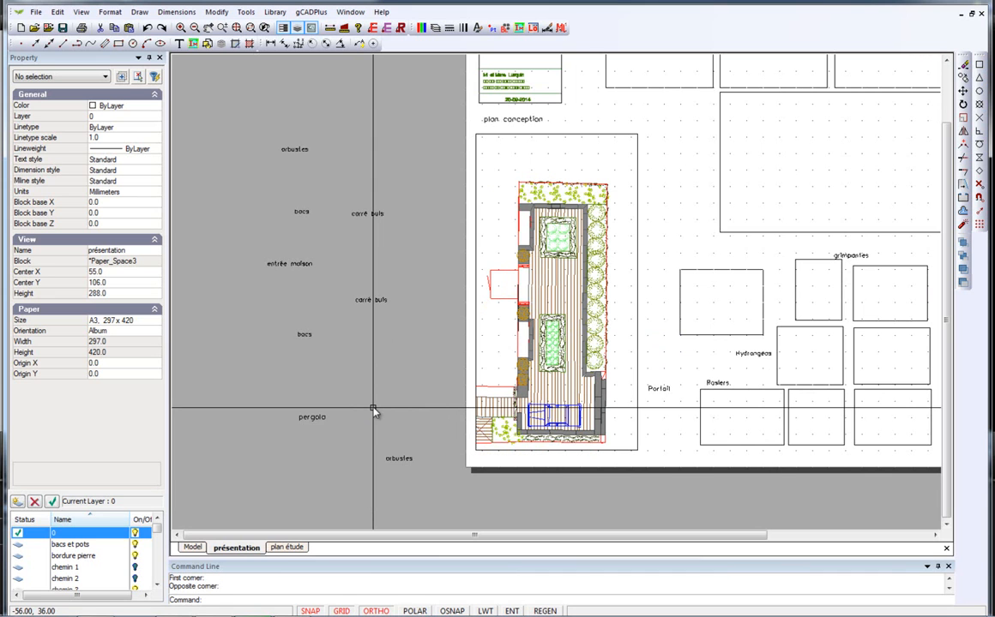
# Set the plan viewport's border color to 255 and clear the selection
pyautogui.click(624, 134)
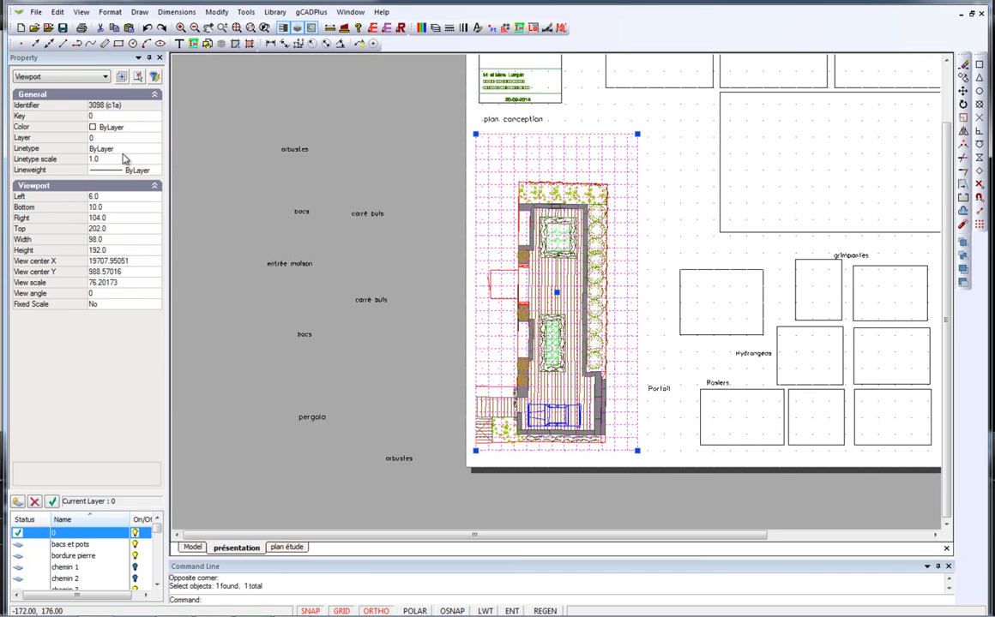
pyautogui.click(144, 129)
pyautogui.click(156, 128)
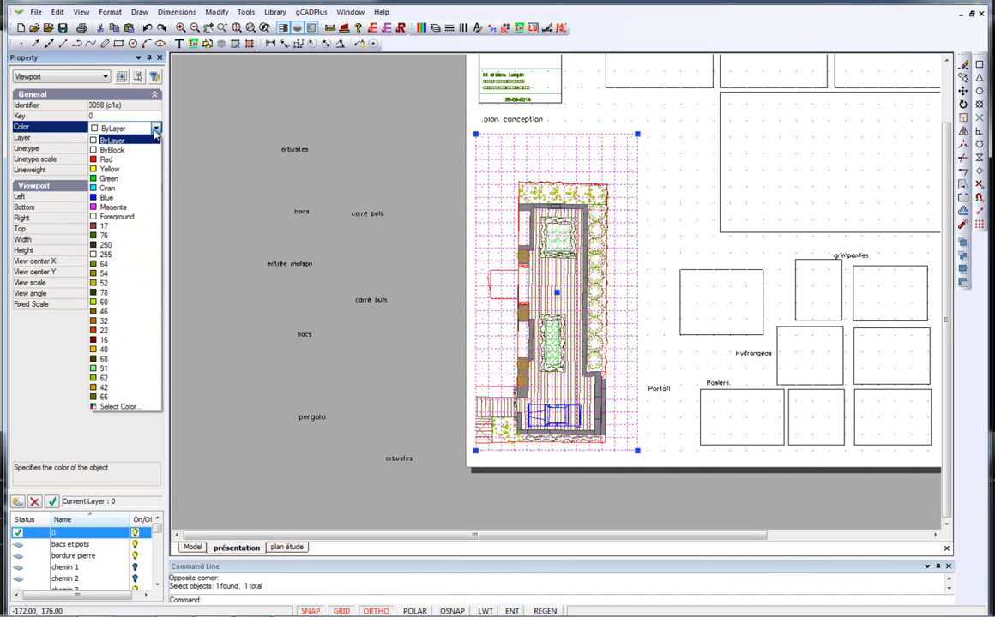
pyautogui.click(106, 254)
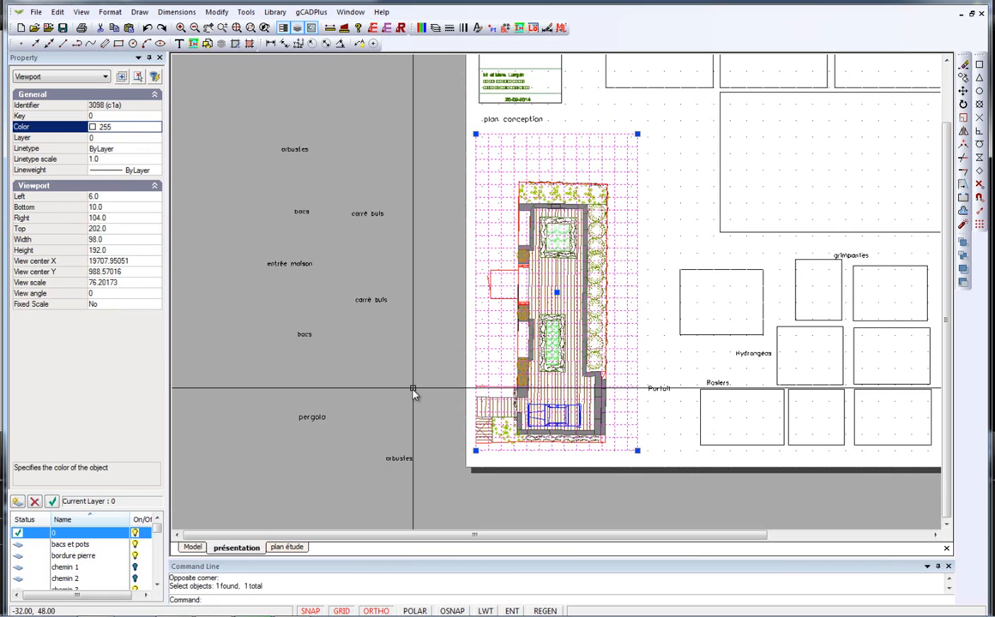
pyautogui.press('Escape')
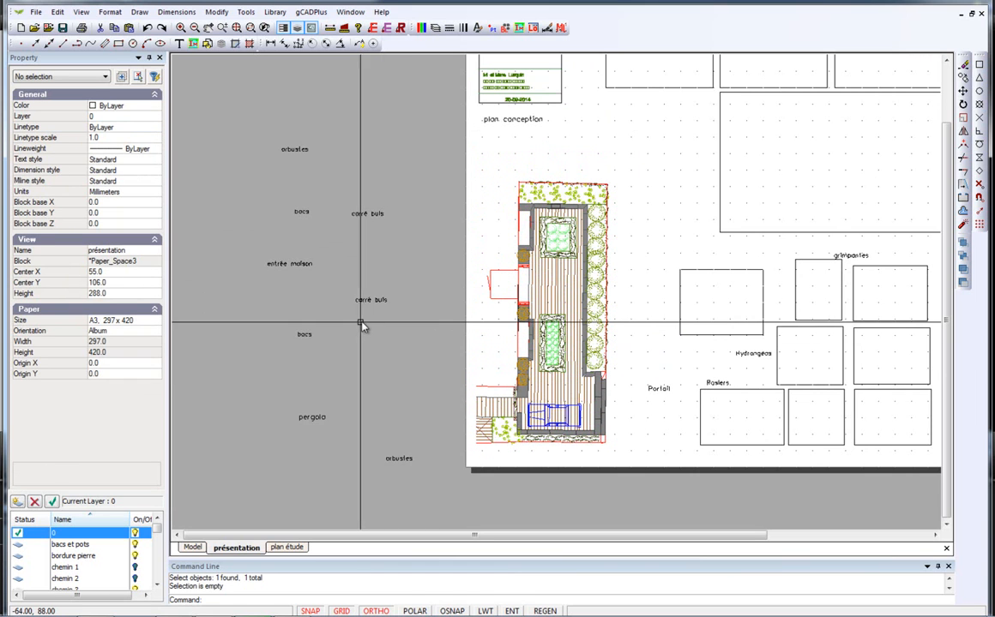
# Select the plan viewport by its hidden border and set its view scale to 50
pyautogui.scroll(3, 638, 350)
pyautogui.scroll(-3, 311, 343)
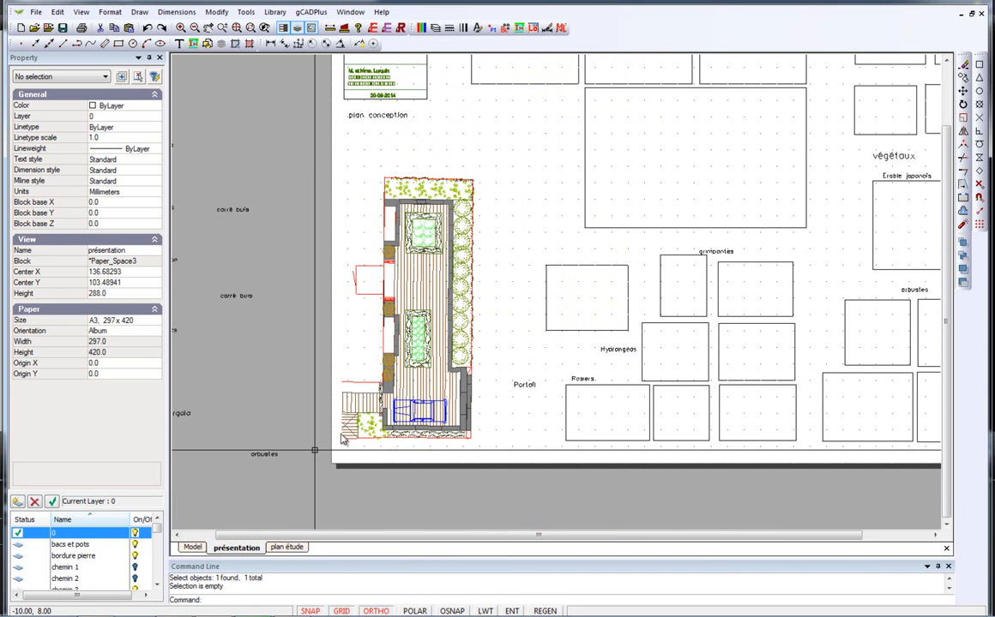
pyautogui.scroll(-1, 403, 367)
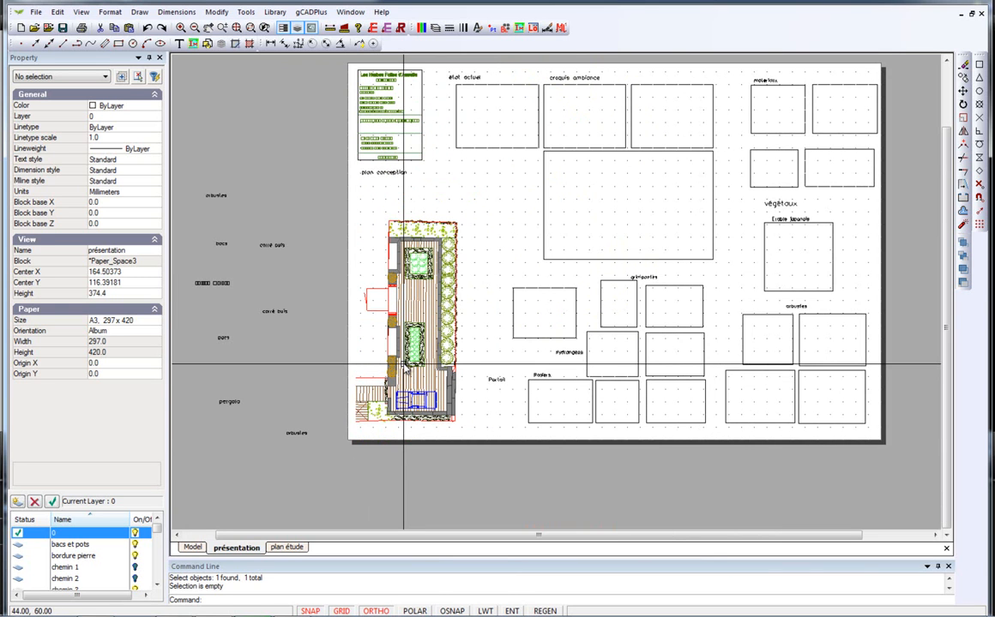
pyautogui.click(434, 301)
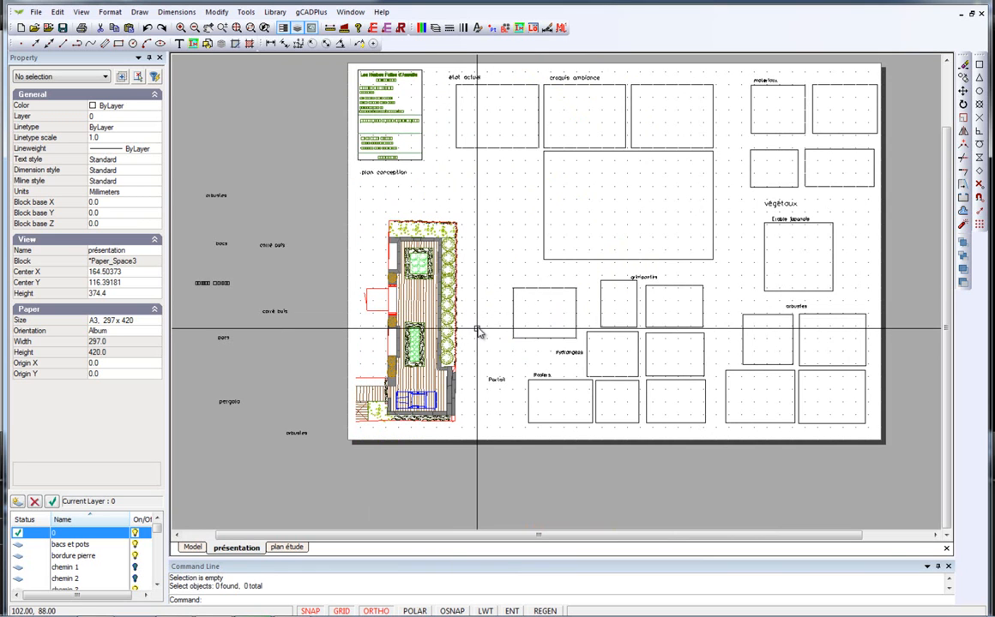
pyautogui.moveTo(485, 332); pyautogui.dragTo(406, 206)
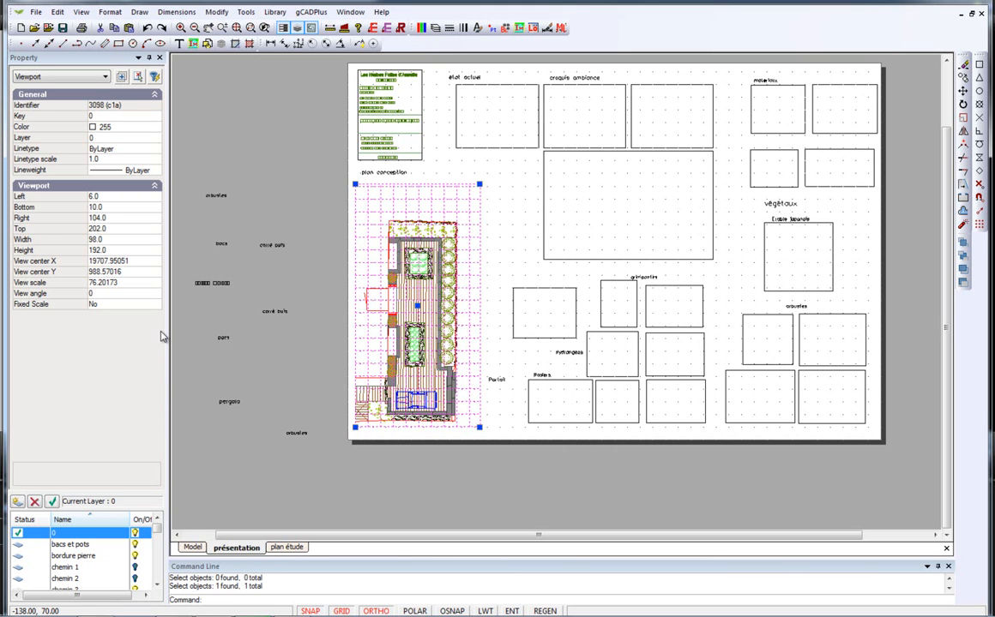
pyautogui.click(125, 282)
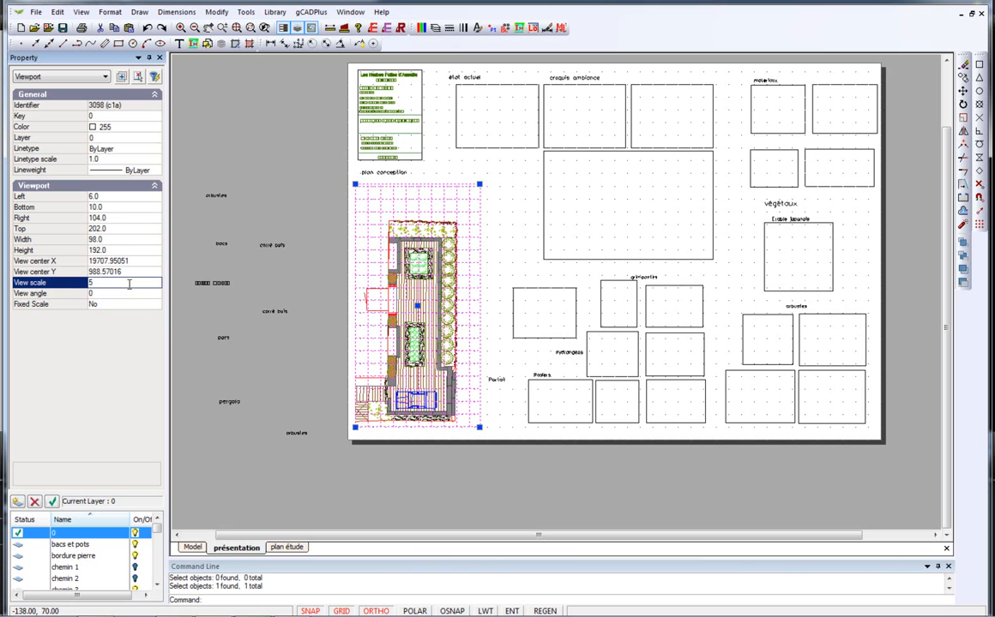
pyautogui.press('Return')
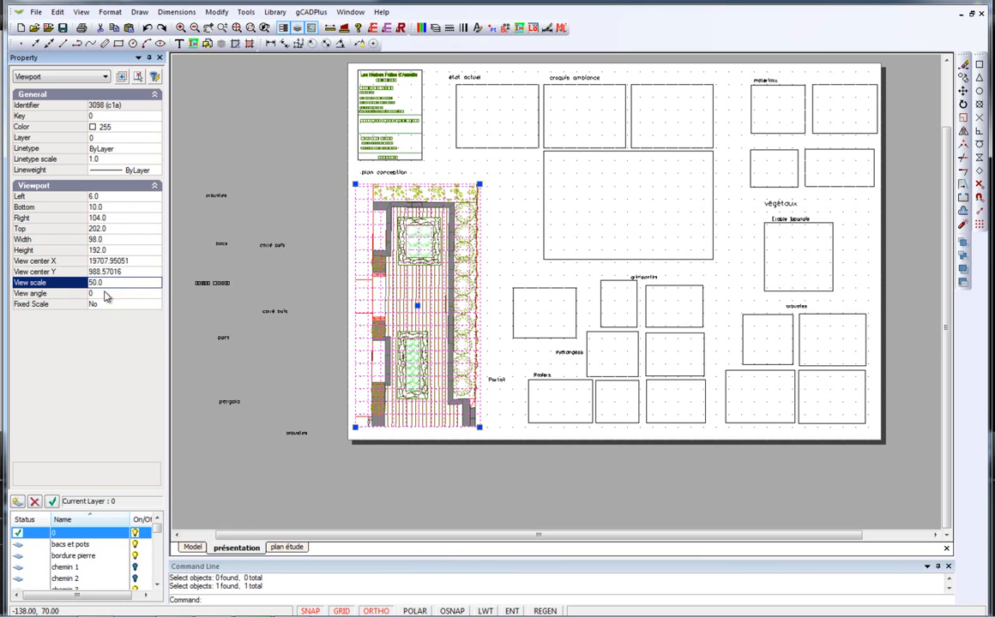
# Stretch the plan viewport's upper edge up to the title block, making the viewport about 211 mm high
pyautogui.click(267, 288)
pyautogui.click(359, 243)
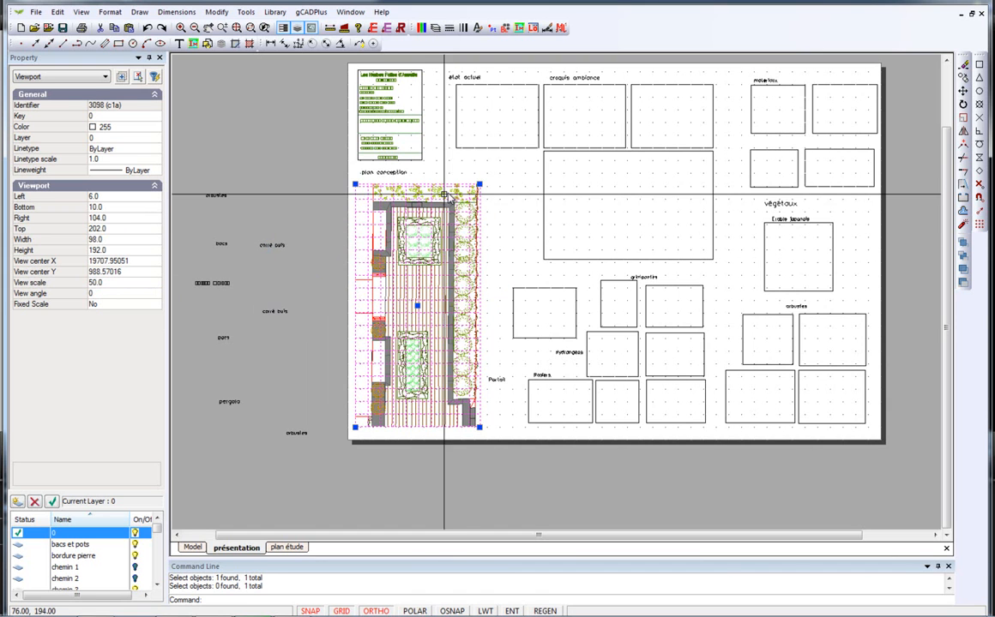
pyautogui.click(480, 186)
pyautogui.click(480, 160)
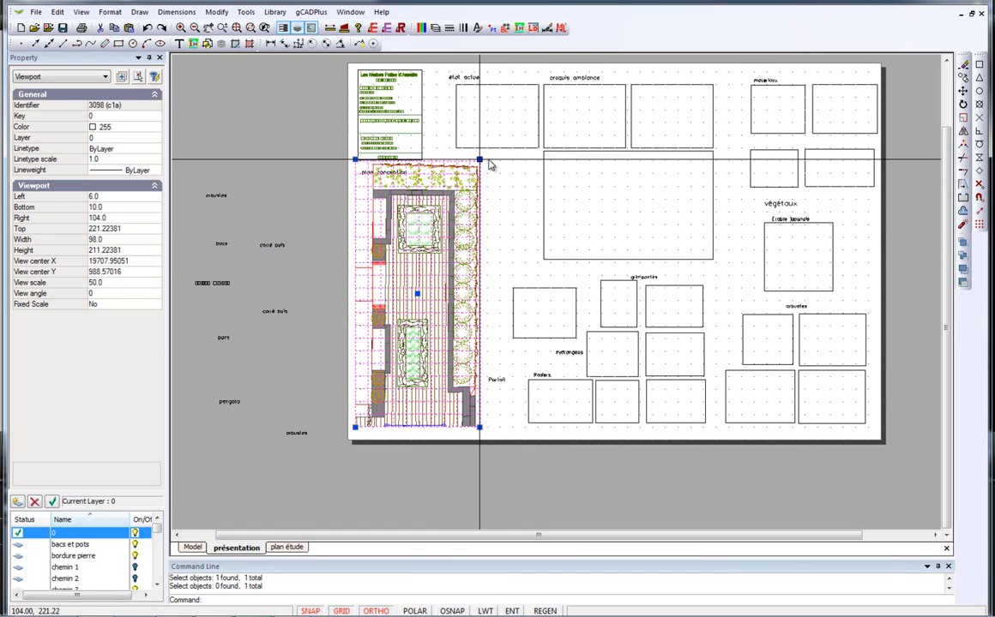
# Try to move the title block off the sheet to its left, and undo the move
pyautogui.click(230, 160)
pyautogui.click(362, 60)
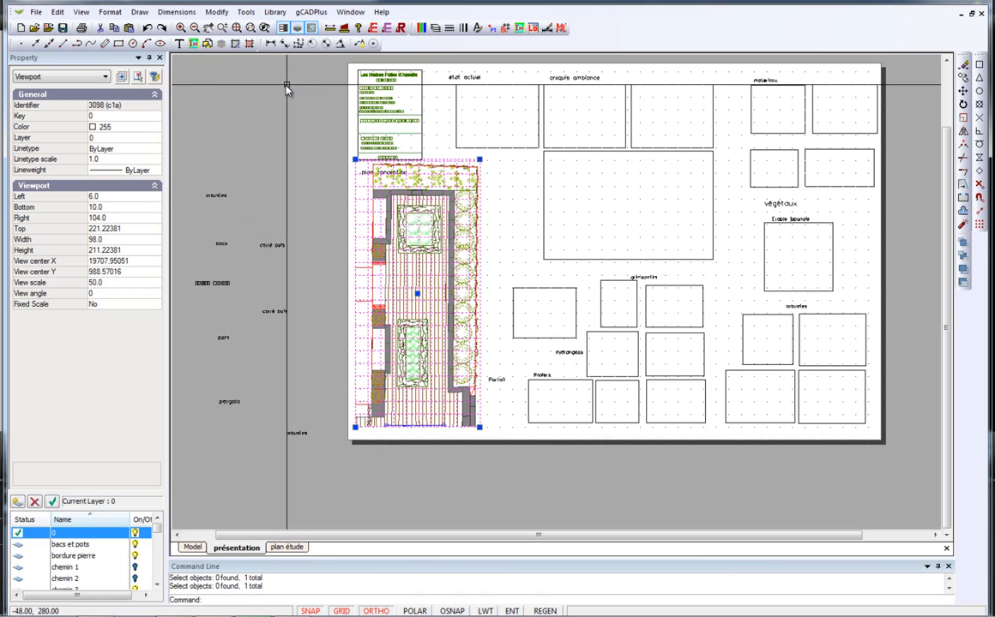
pyautogui.click(431, 154)
pyautogui.click(345, 64)
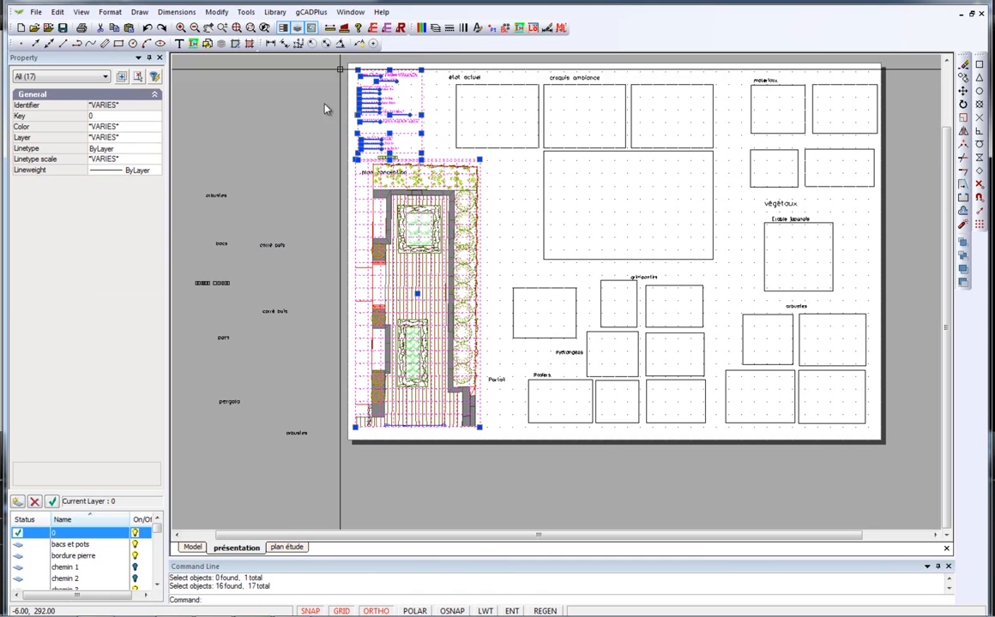
pyautogui.rightClick(310, 130)
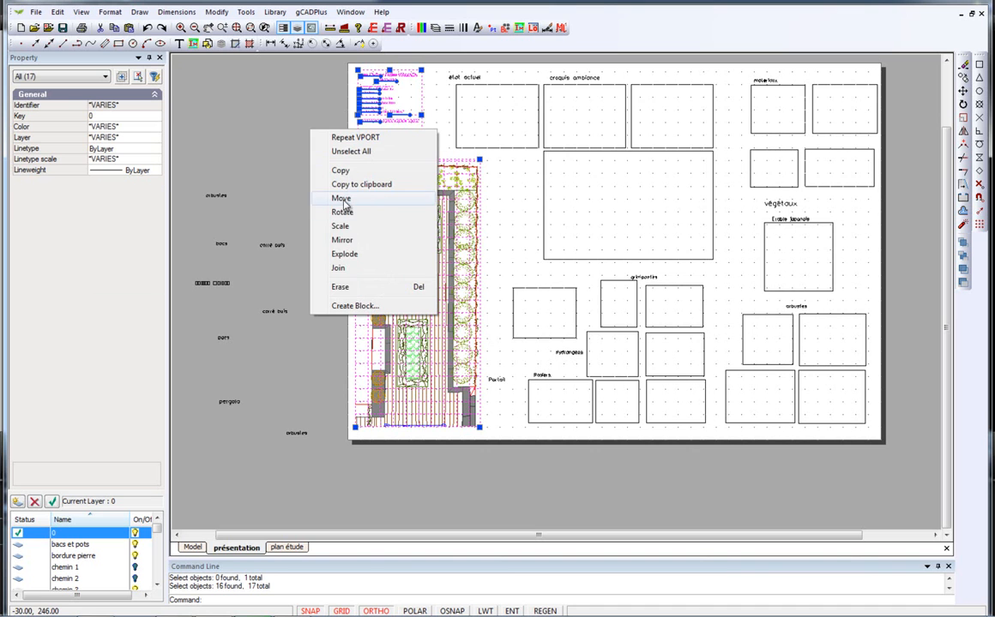
pyautogui.click(341, 198)
pyautogui.click(394, 109)
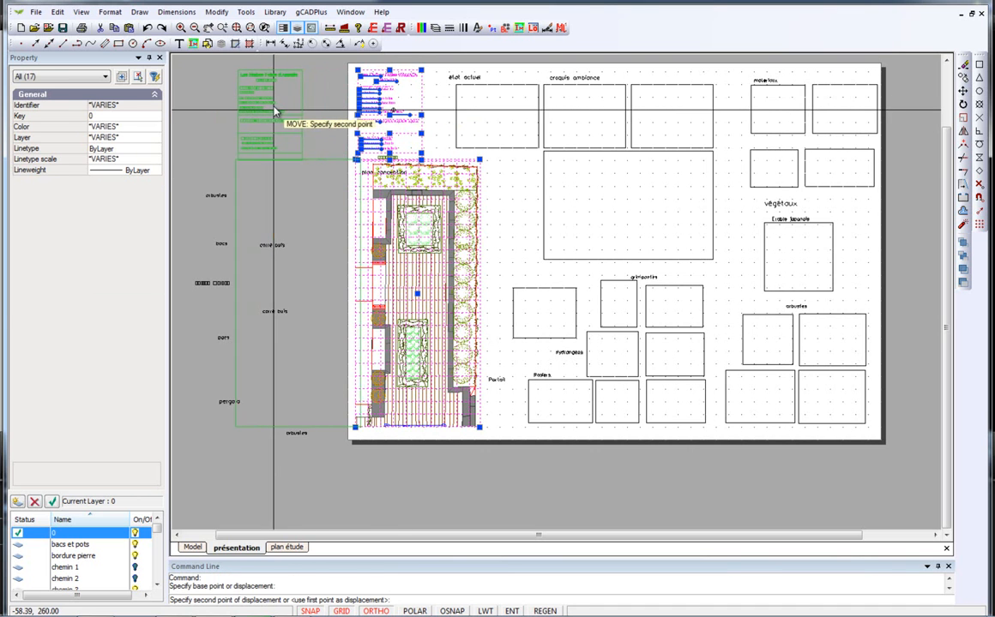
pyautogui.click(248, 96)
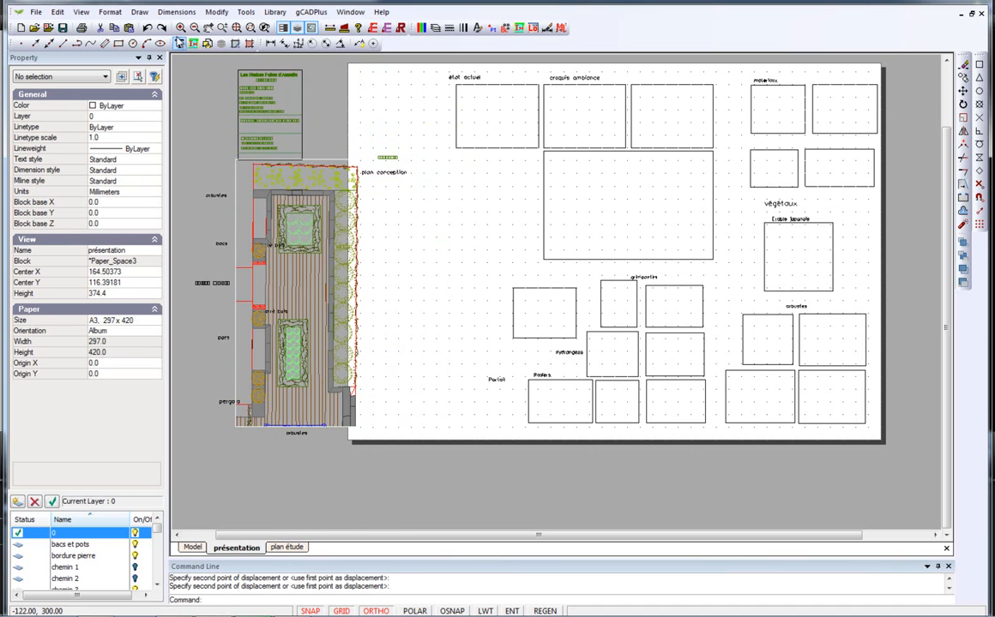
pyautogui.click(147, 28)
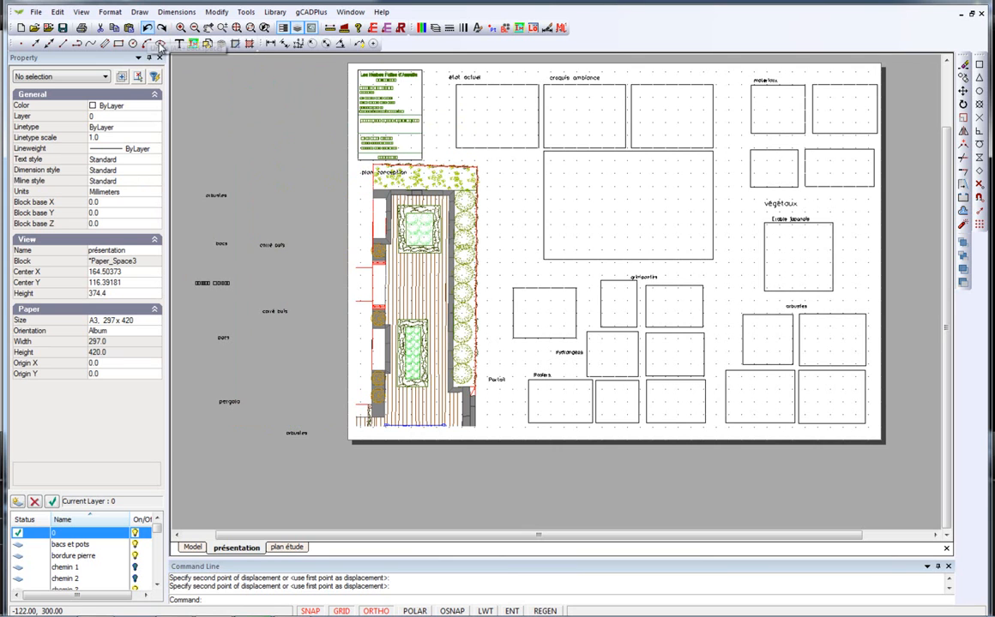
# Move the title block, including its date text, off the sheet to its left with grid snap turned off
pyautogui.click(307, 153)
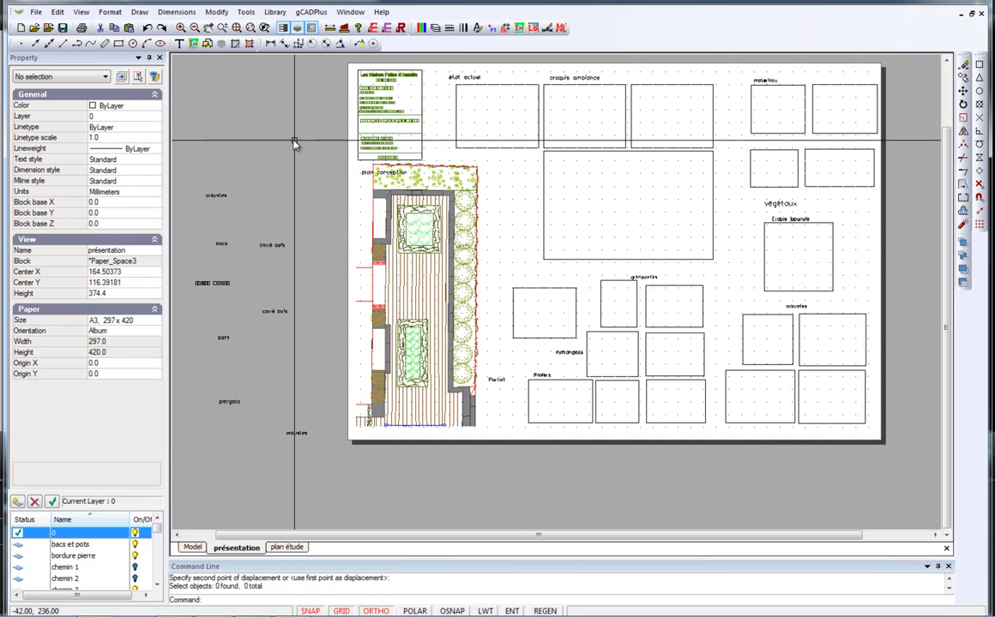
pyautogui.click(436, 149)
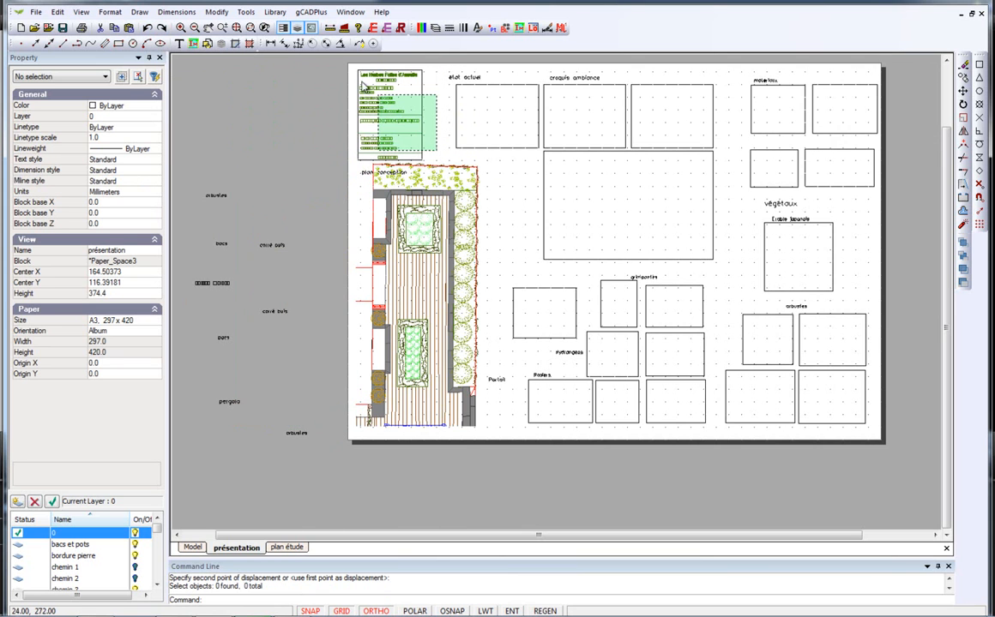
pyautogui.click(340, 68)
pyautogui.scroll(2, 372, 158)
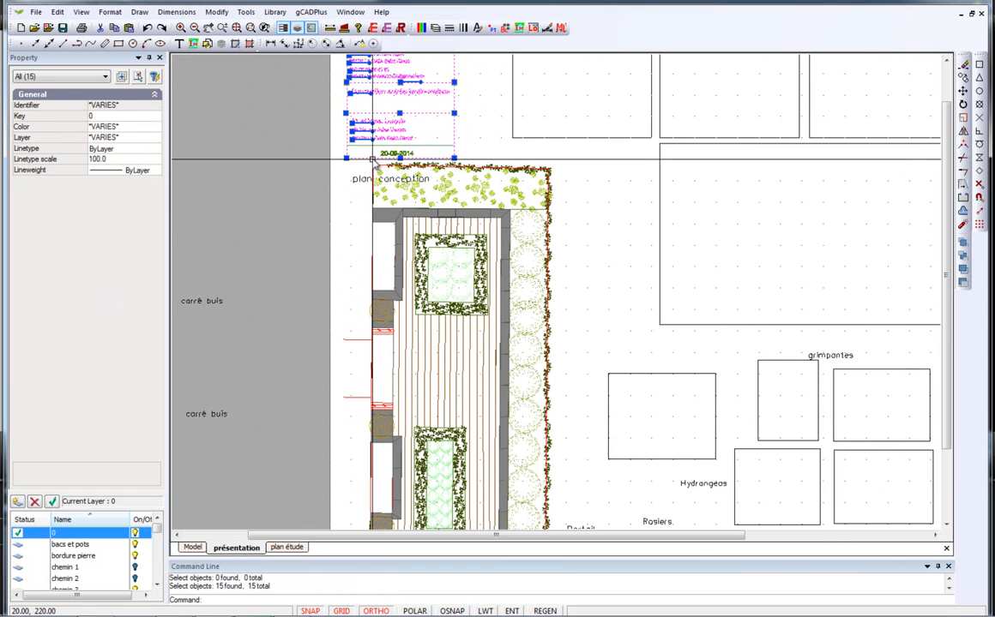
pyautogui.click(418, 154)
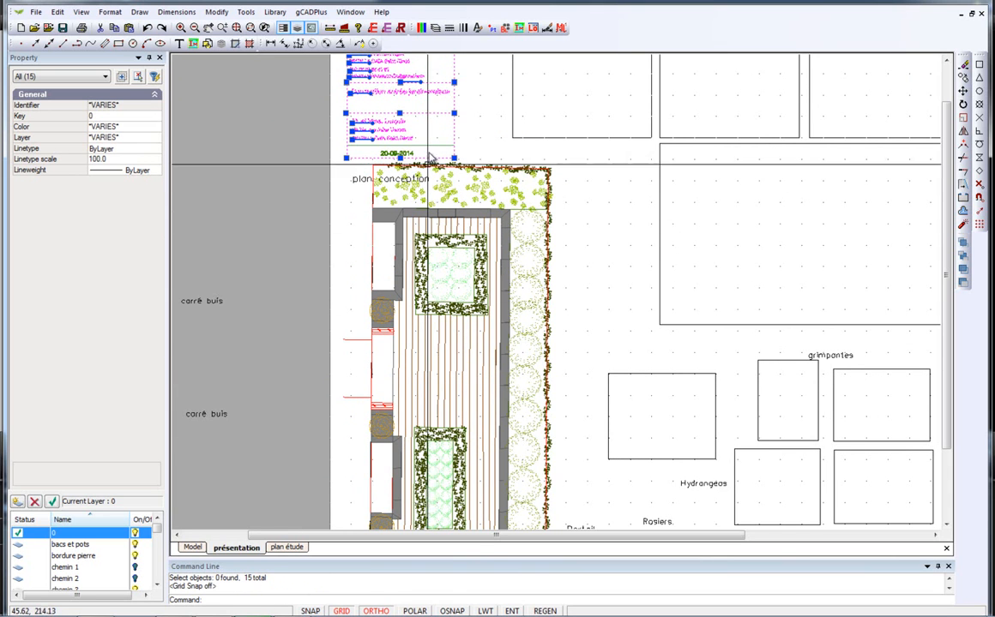
pyautogui.click(401, 146)
pyautogui.rightClick(397, 138)
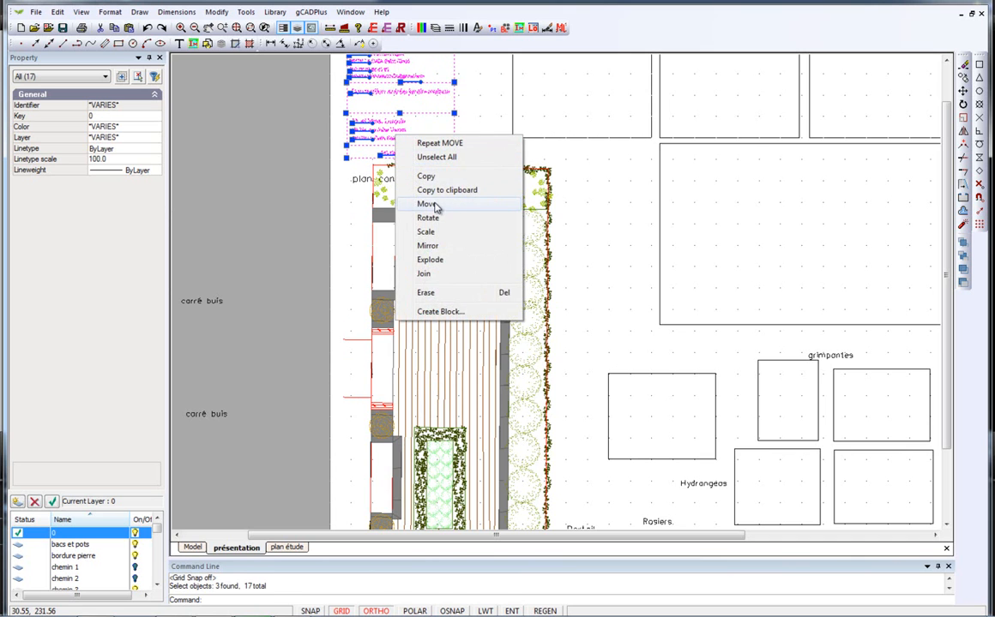
pyautogui.click(426, 204)
pyautogui.click(392, 96)
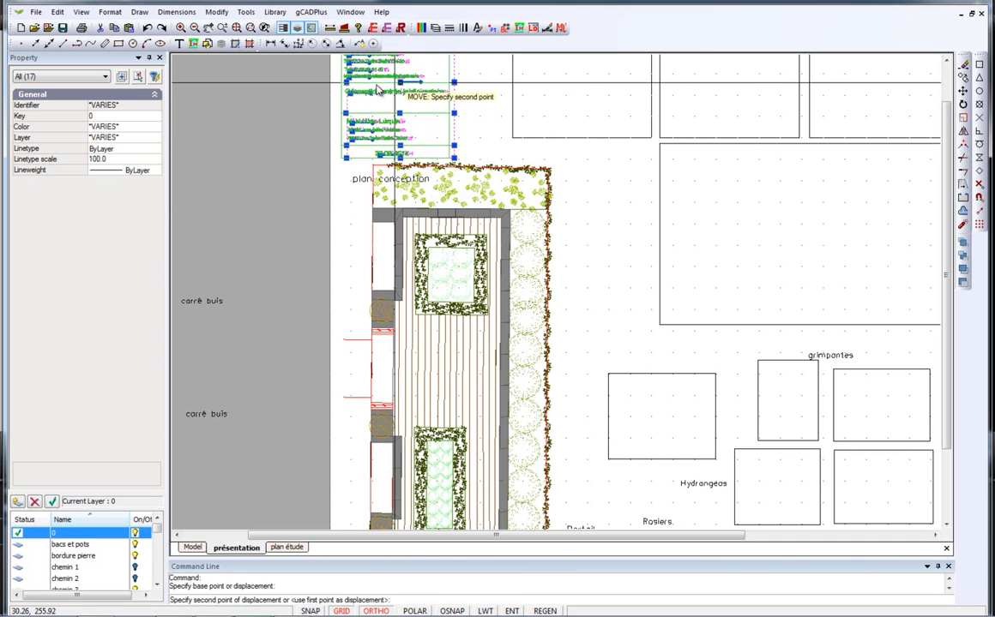
pyautogui.click(271, 96)
pyautogui.scroll(-5, 290, 270)
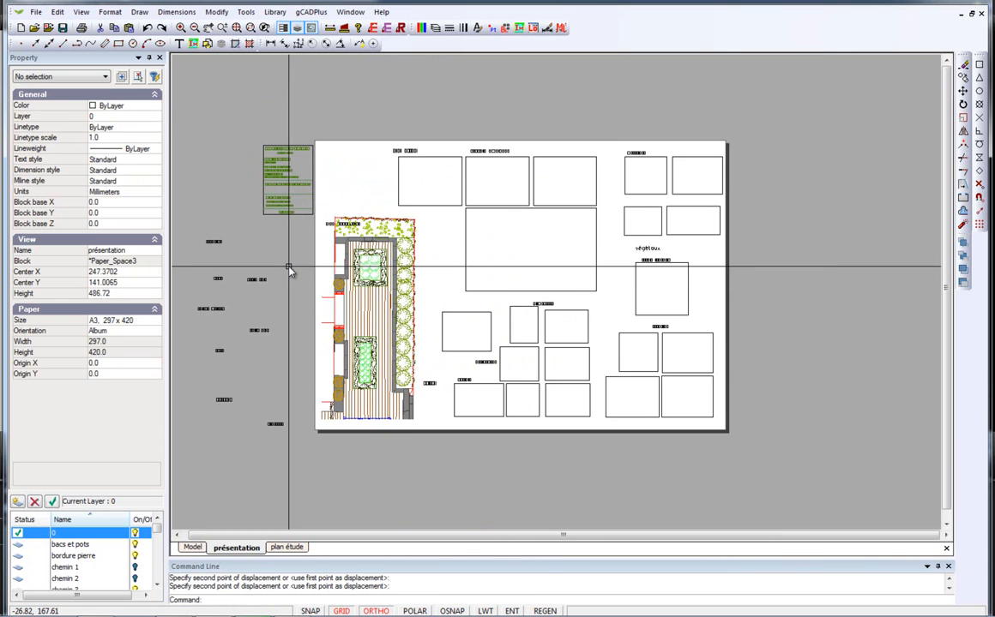
# Stretch the plan viewport's upper edge upward, making the viewport about 273 mm high, and clear the selection
pyautogui.click(389, 221)
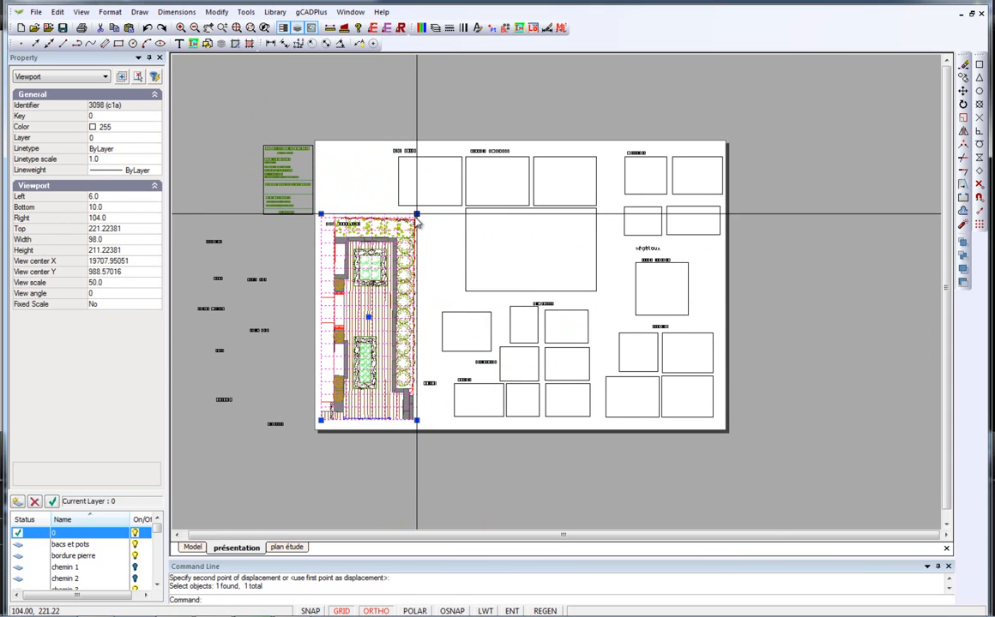
pyautogui.moveTo(416, 214); pyautogui.dragTo(422, 153)
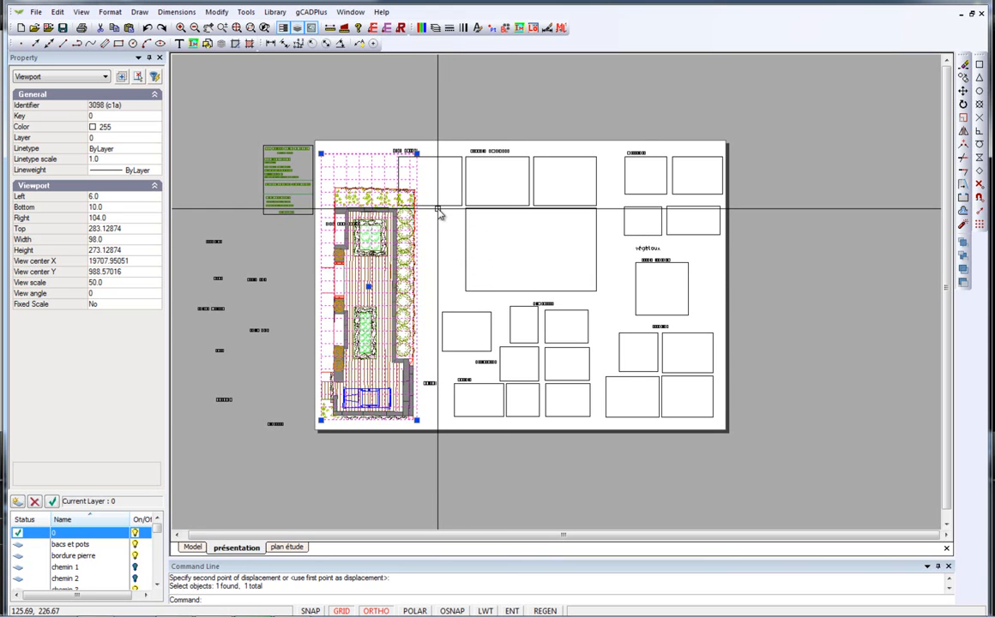
pyautogui.click(438, 207)
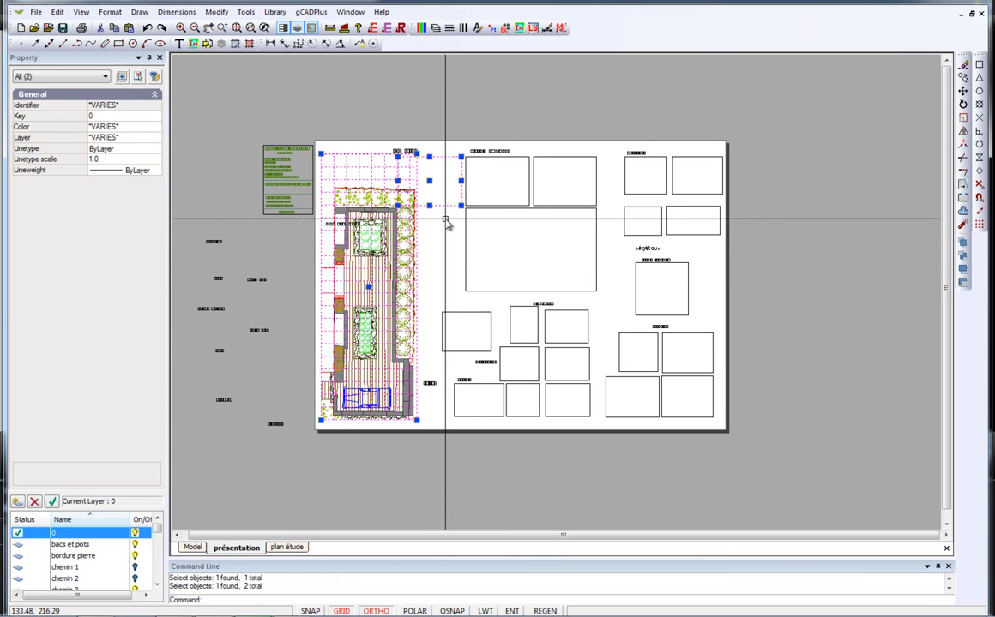
pyautogui.press('Escape')
# Move the empty frame below the "état actuel" label straight up off the sheet and clear the selection
pyautogui.click(435, 199)
pyautogui.click(430, 181)
pyautogui.click(428, 108)
pyautogui.press('Escape')
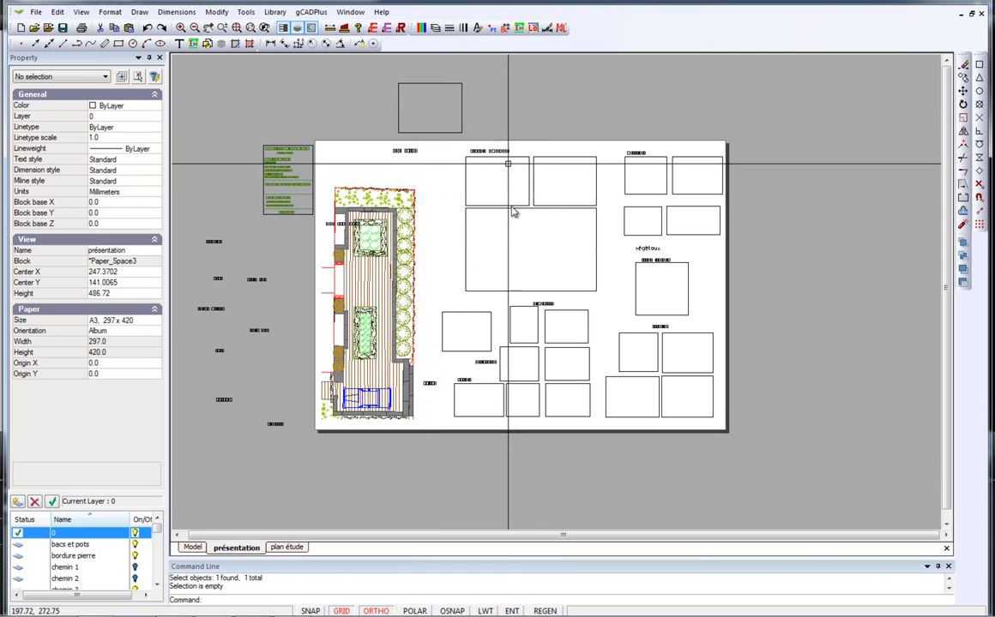
# Stretch the plan viewport's upper and lower edges nearly to the sheet edges, making the viewport about 288 mm high
pyautogui.click(445, 229)
pyautogui.click(389, 177)
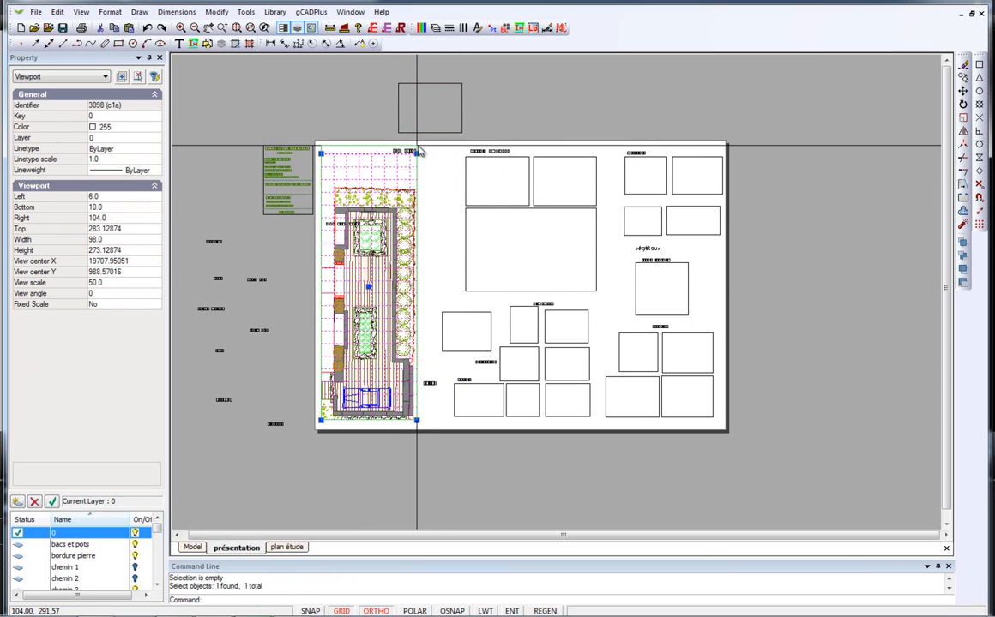
pyautogui.moveTo(418, 152); pyautogui.dragTo(416, 144)
pyautogui.moveTo(417, 421); pyautogui.dragTo(417, 426)
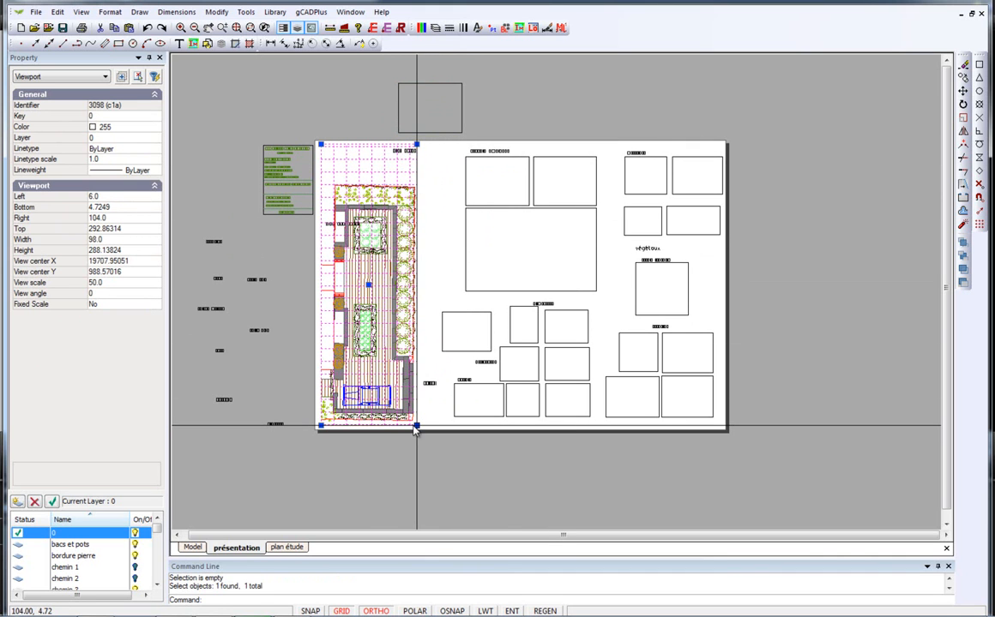
# Reposition the view frame around the garden plan in model space and display it on the présentation layout with the viewport deactivated
pyautogui.doubleClick(366, 179)
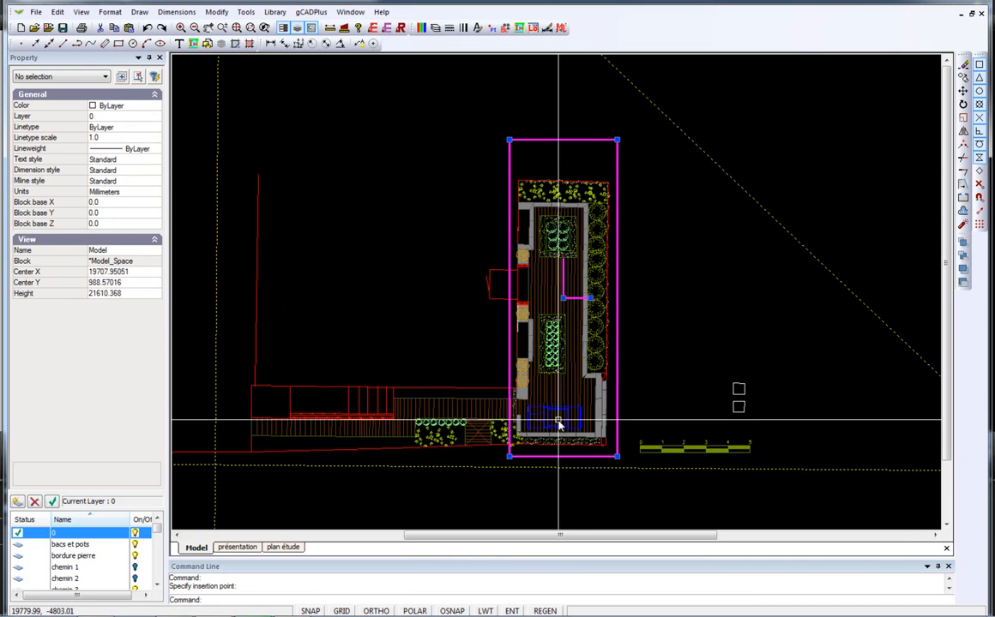
pyautogui.rightClick(570, 167)
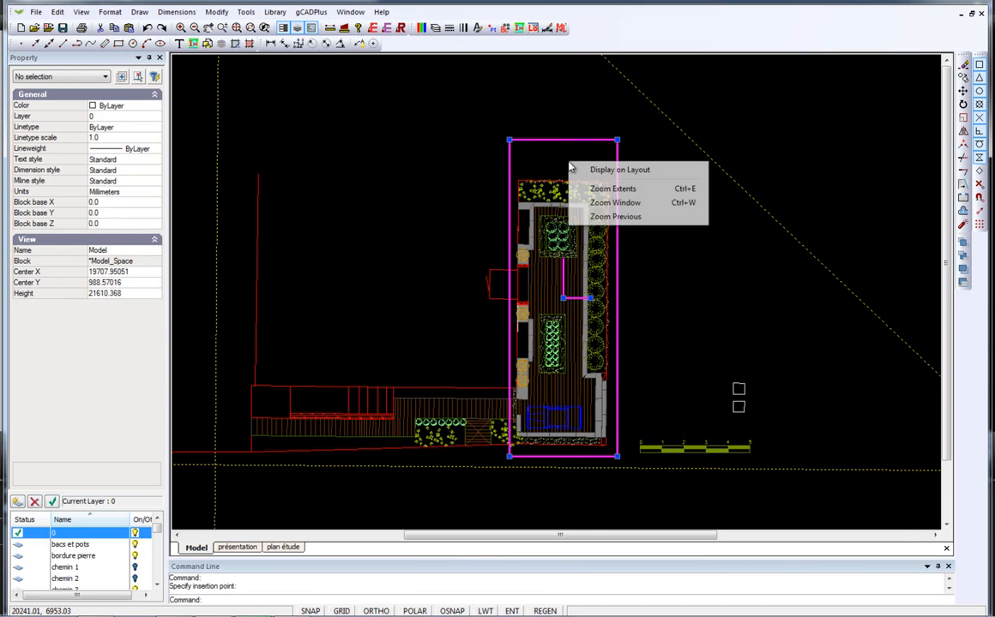
pyautogui.click(605, 170)
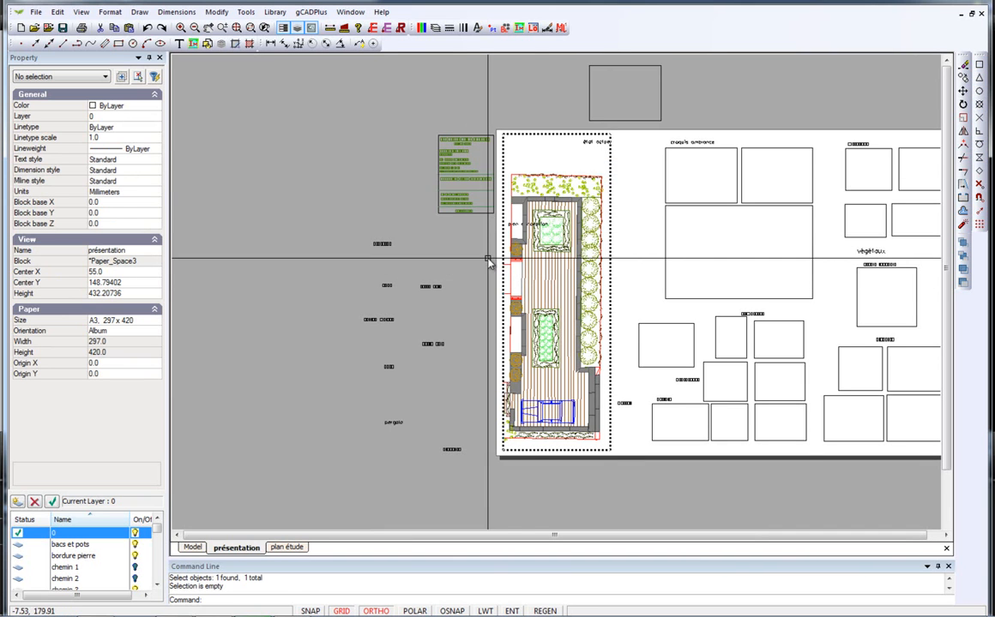
pyautogui.rightClick(557, 169)
pyautogui.click(596, 188)
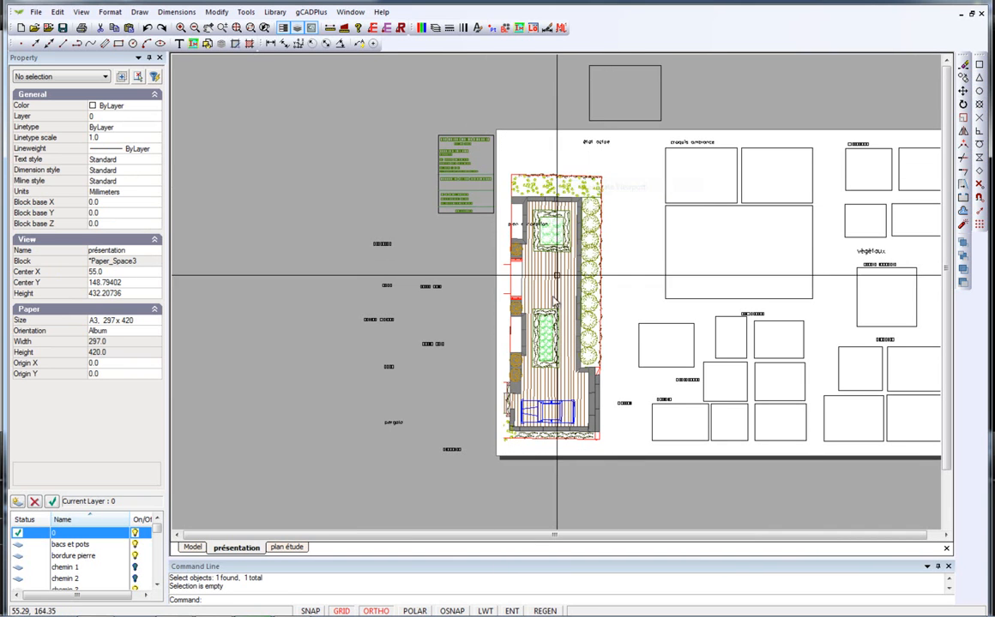
pyautogui.moveTo(550, 334); pyautogui.dragTo(323, 293, button='middle')
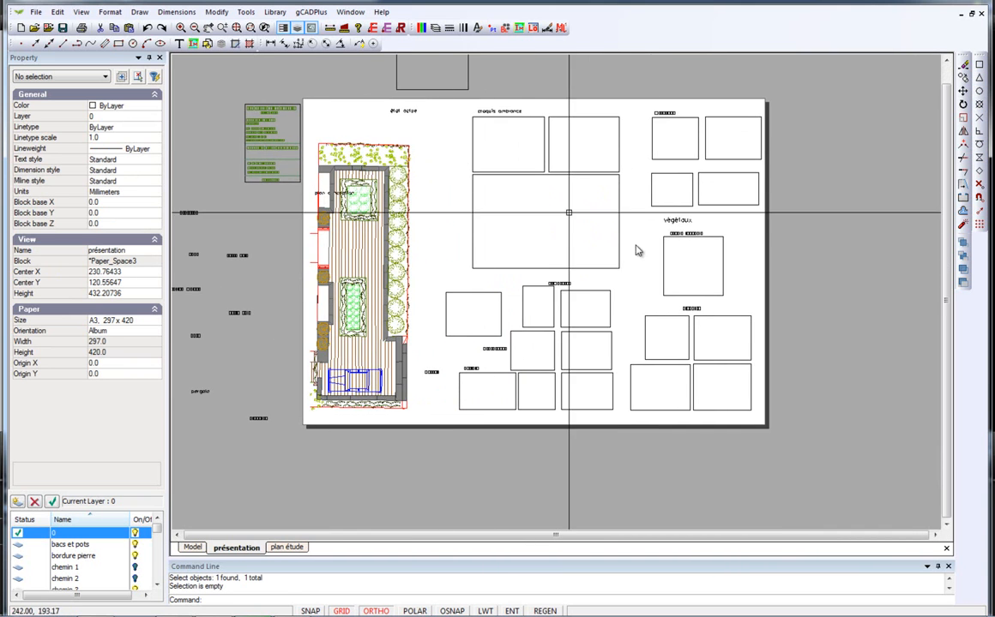